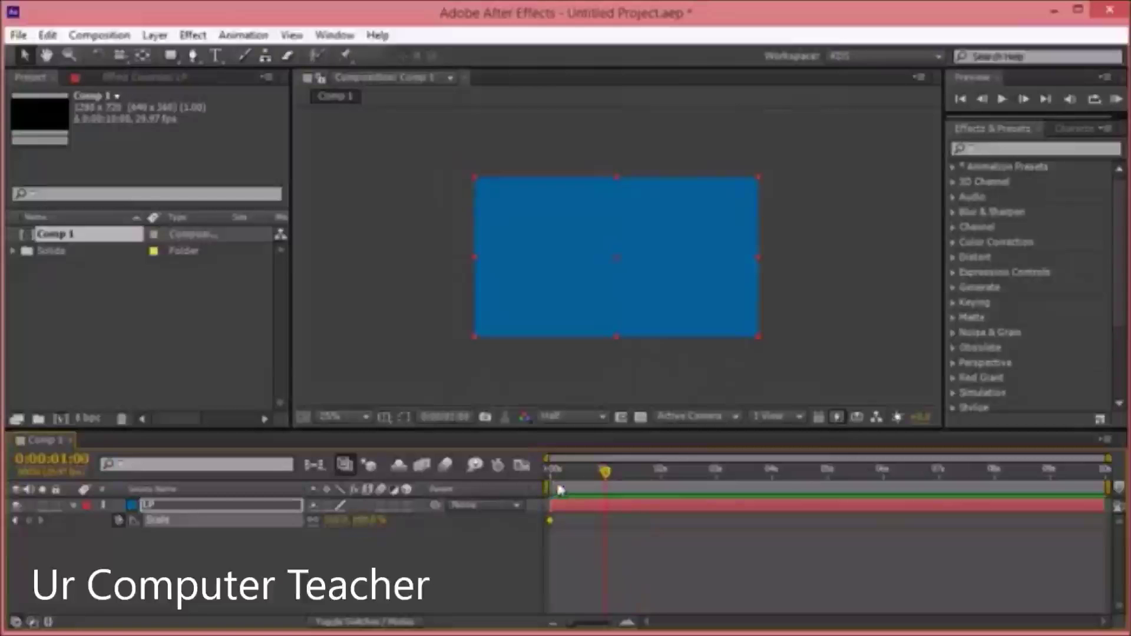
# - Animate the LP layer's Scale from 0% at the start to 100% at 0:00:00:29
pyautogui.moveTo(337, 522); pyautogui.dragTo(13, 533)
pyautogui.click(339, 520)
pyautogui.write('0')
pyautogui.press('Return')
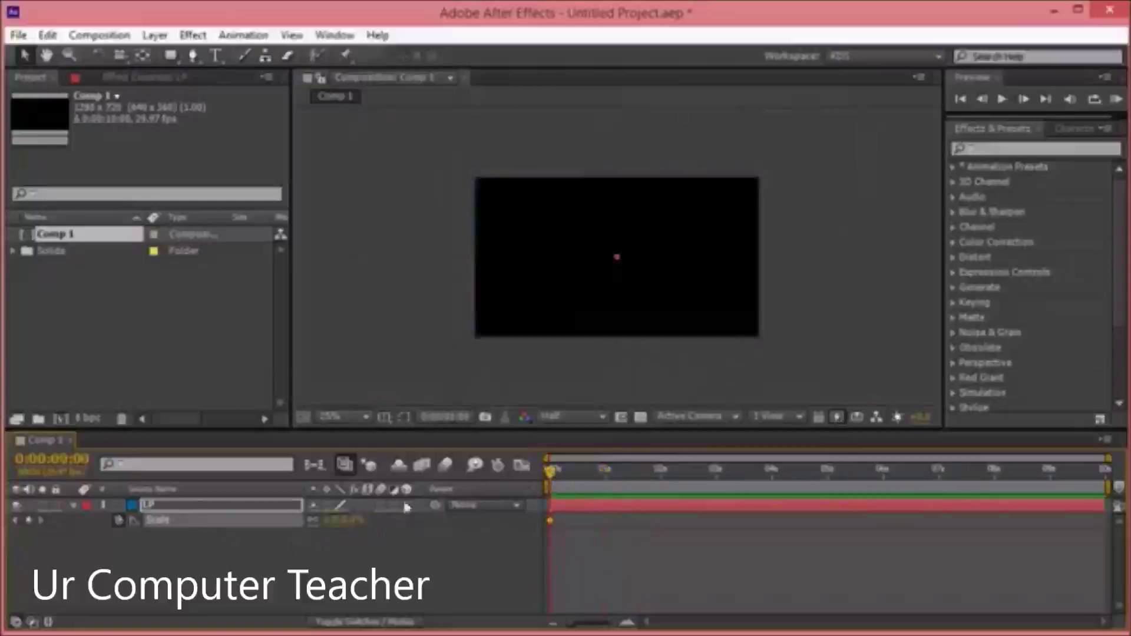
pyautogui.click(604, 474)
pyautogui.click(340, 520)
pyautogui.write('100')
pyautogui.press('Return')
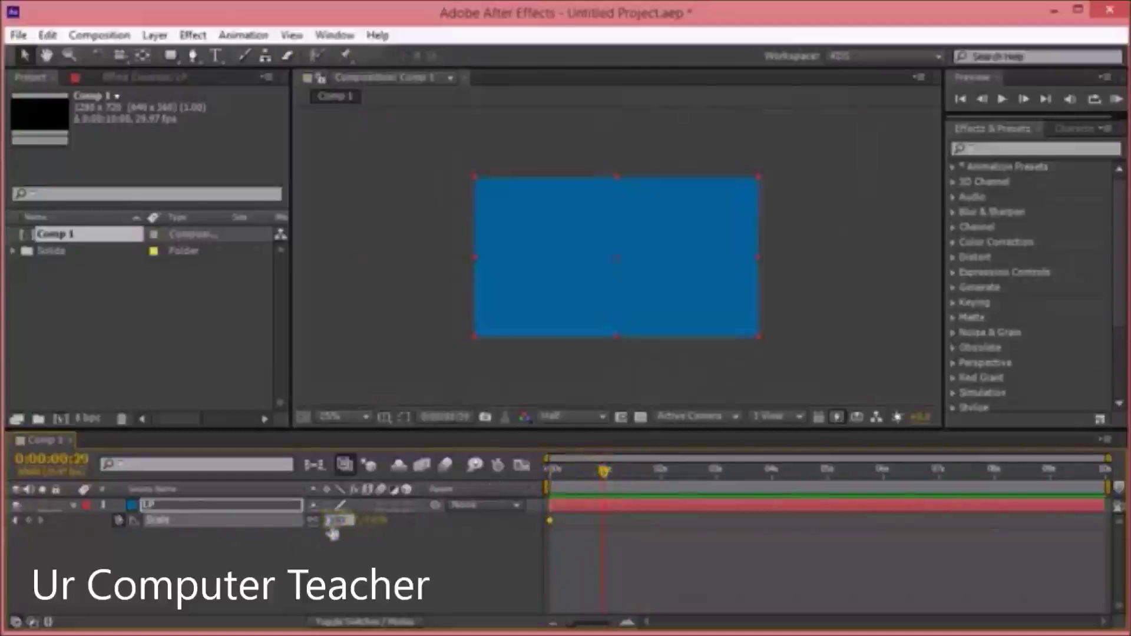
# - Preview the LP layer's scale-up animation from the start, stop playback and collapse the layer's properties
pyautogui.moveTo(600, 471); pyautogui.dragTo(552, 476)
pyautogui.press('space')
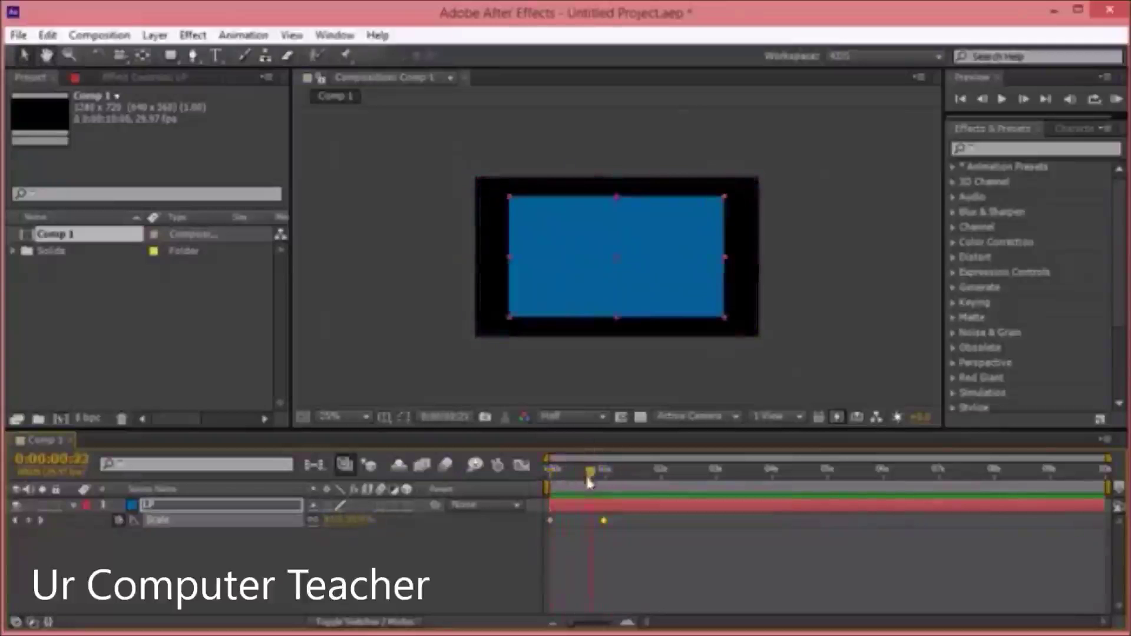
pyautogui.press('space')
pyautogui.click(162, 535)
pyautogui.click(73, 506)
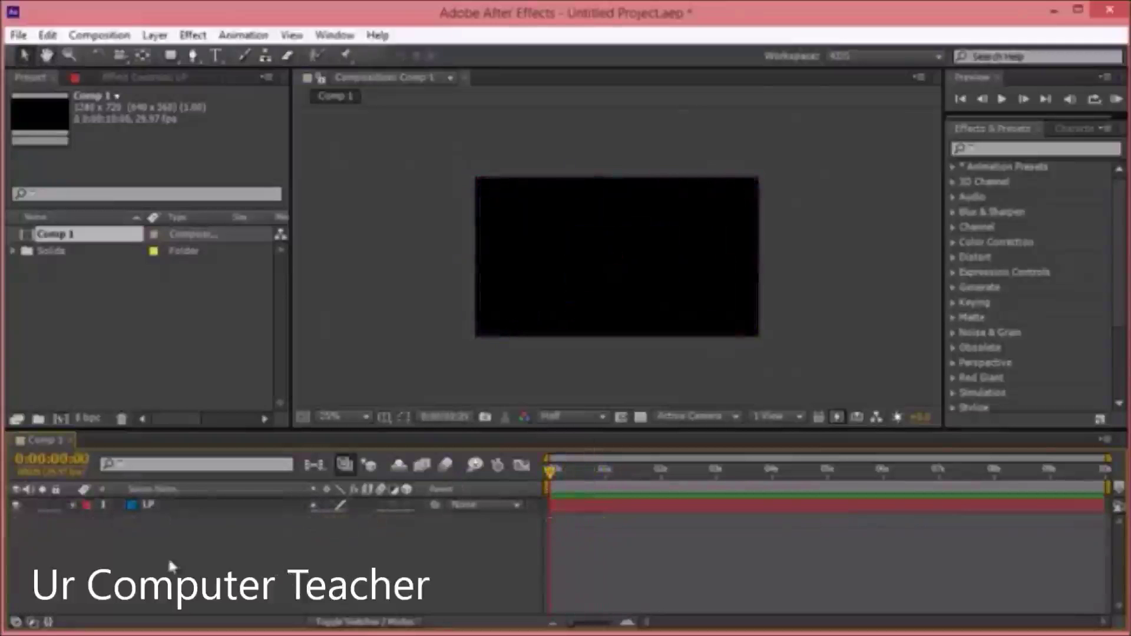
pyautogui.click(152, 505)
pyautogui.click(202, 539)
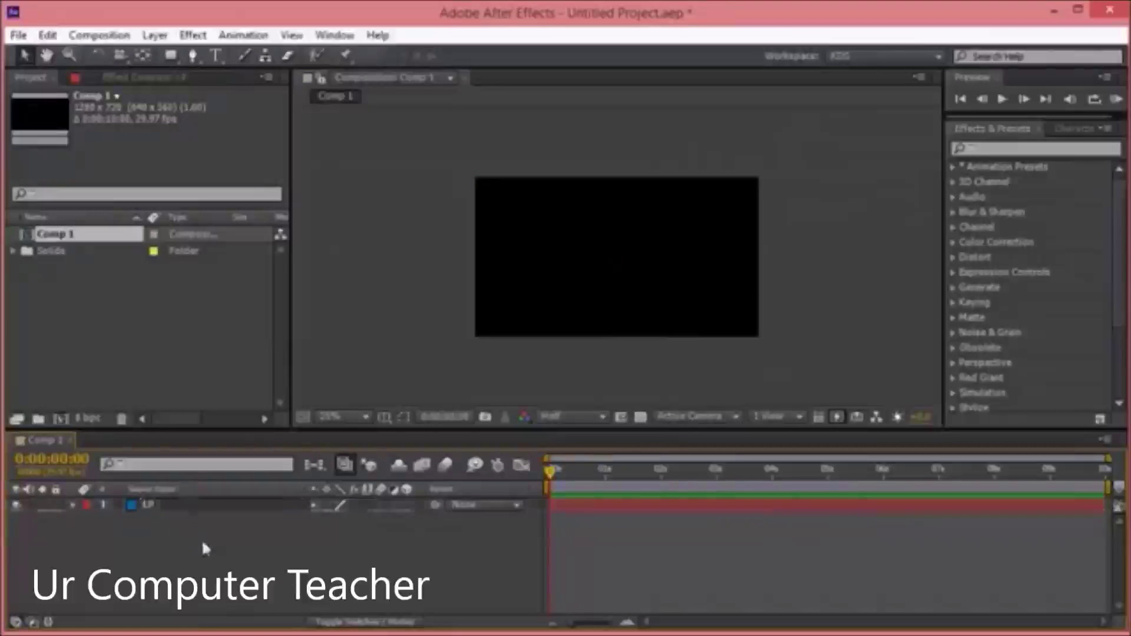
# - Remove the Scale keyframes from the LP layer and shrink the layer to about a quarter of full size
pyautogui.moveTo(552, 480)
pyautogui.mouseDown()
pyautogui.moveTo(599, 476)
pyautogui.moveTo(592, 487)
pyautogui.moveTo(539, 478)
pyautogui.moveTo(585, 474)
pyautogui.moveTo(554, 480)
pyautogui.moveTo(568, 482)
pyautogui.mouseUp()
pyautogui.click(157, 510)
pyautogui.press('s')
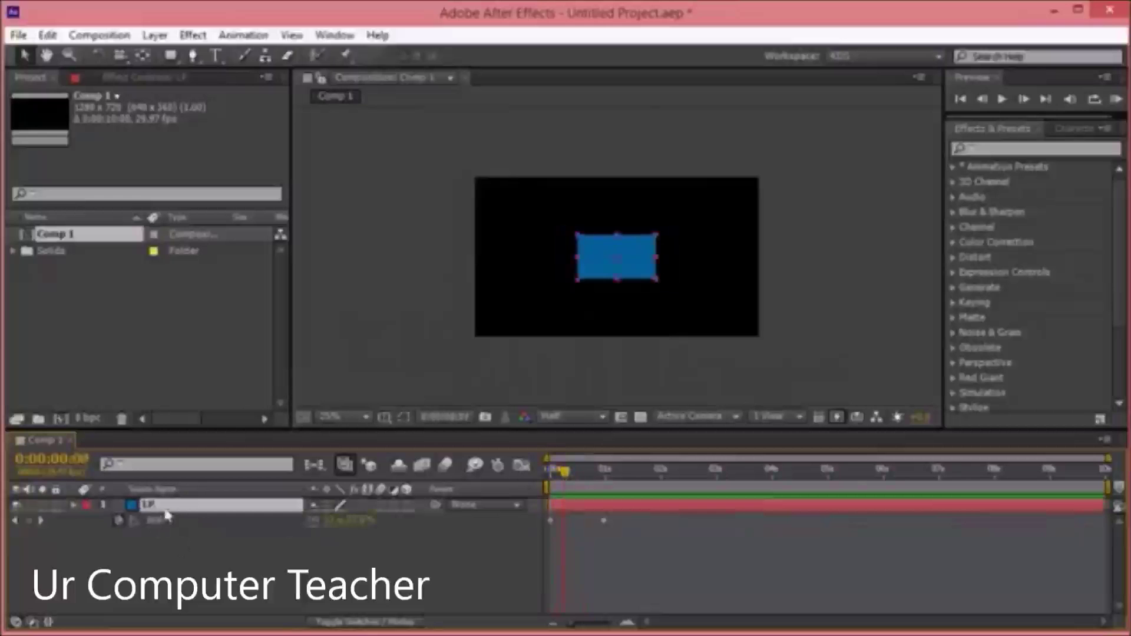
pyautogui.click(200, 519)
pyautogui.click(117, 520)
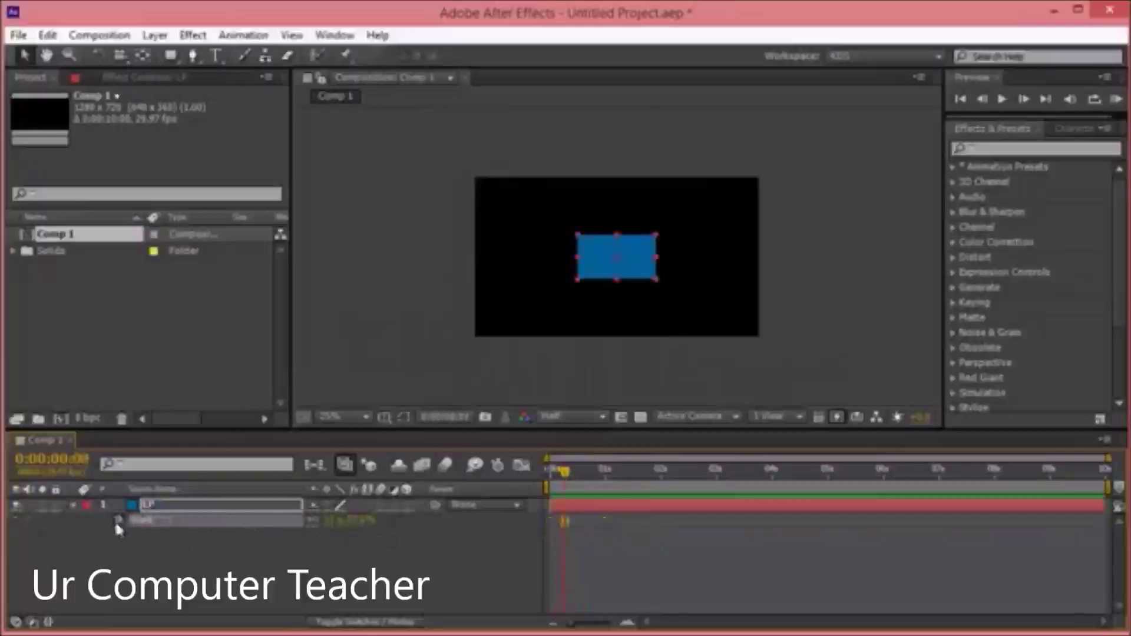
pyautogui.click(335, 521)
pyautogui.write('20')
pyautogui.press('Return')
# - Move the LP layer to the frame's top edge at 640, 105 and set a Position keyframe at the start
pyautogui.click(209, 507)
pyautogui.press('p')
pyautogui.moveTo(350, 521); pyautogui.dragTo(128, 520)
pyautogui.click(262, 516)
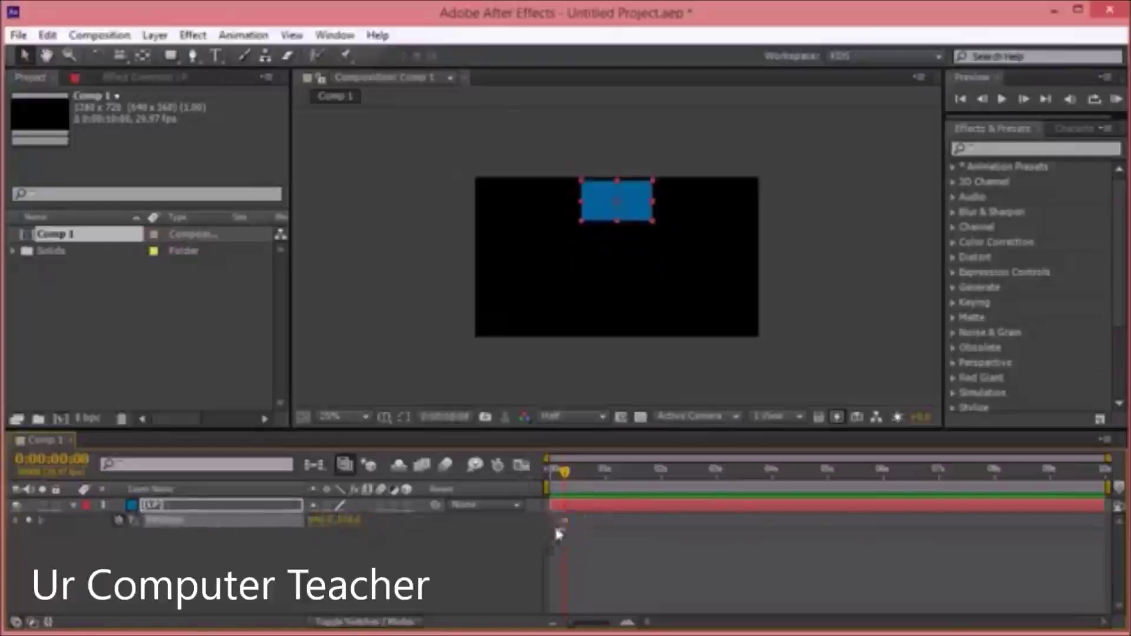
pyautogui.moveTo(566, 522); pyautogui.dragTo(552, 521)
# - Add a Position keyframe at the frame's bottom edge (640, 615), followed by one back near the top edge
pyautogui.moveTo(573, 481); pyautogui.dragTo(577, 481)
pyautogui.moveTo(350, 521); pyautogui.dragTo(820, 505)
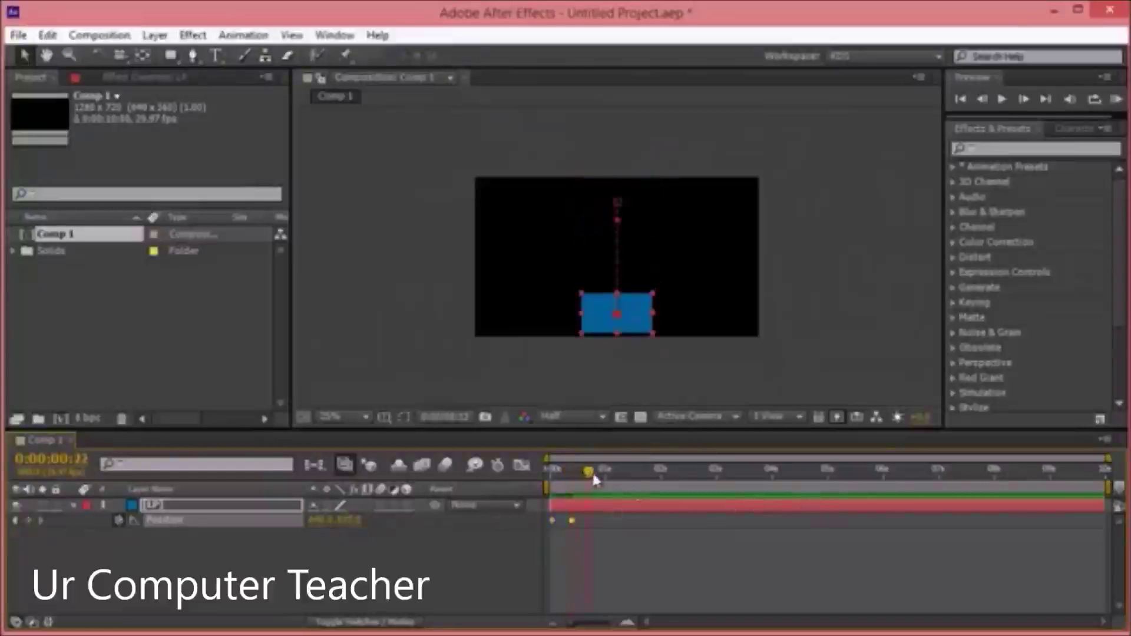
pyautogui.moveTo(358, 523); pyautogui.dragTo(77, 505)
# - Preview the LP layer's down-and-up movement from the start and examine its motion path in close-up
pyautogui.moveTo(596, 478); pyautogui.dragTo(541, 475)
pyautogui.press('space')
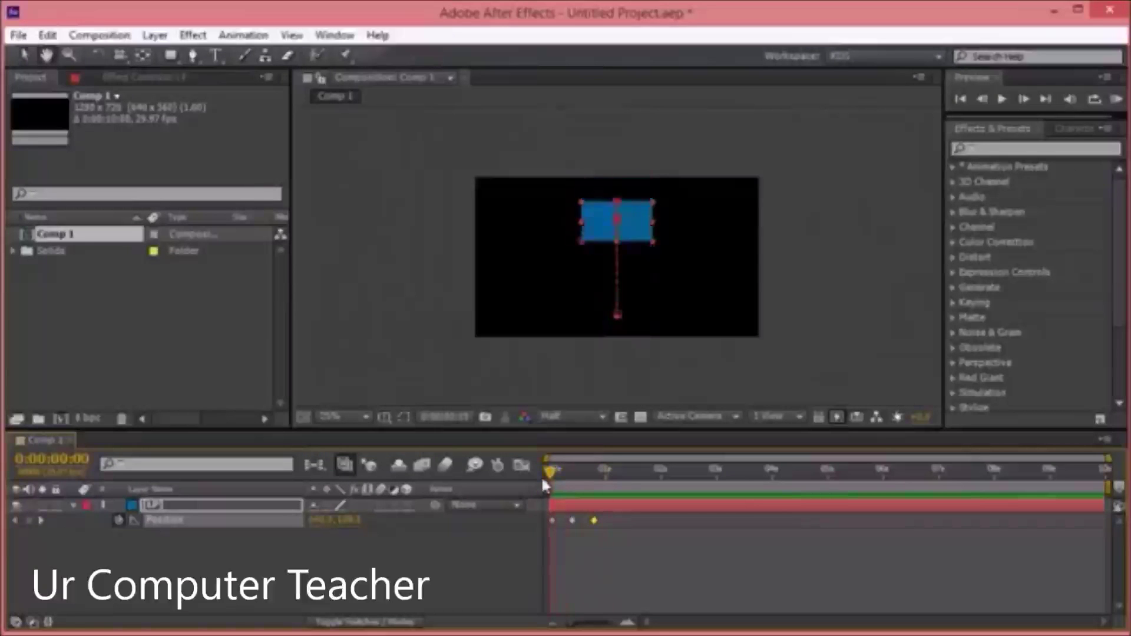
pyautogui.scroll(3, 644, 255)
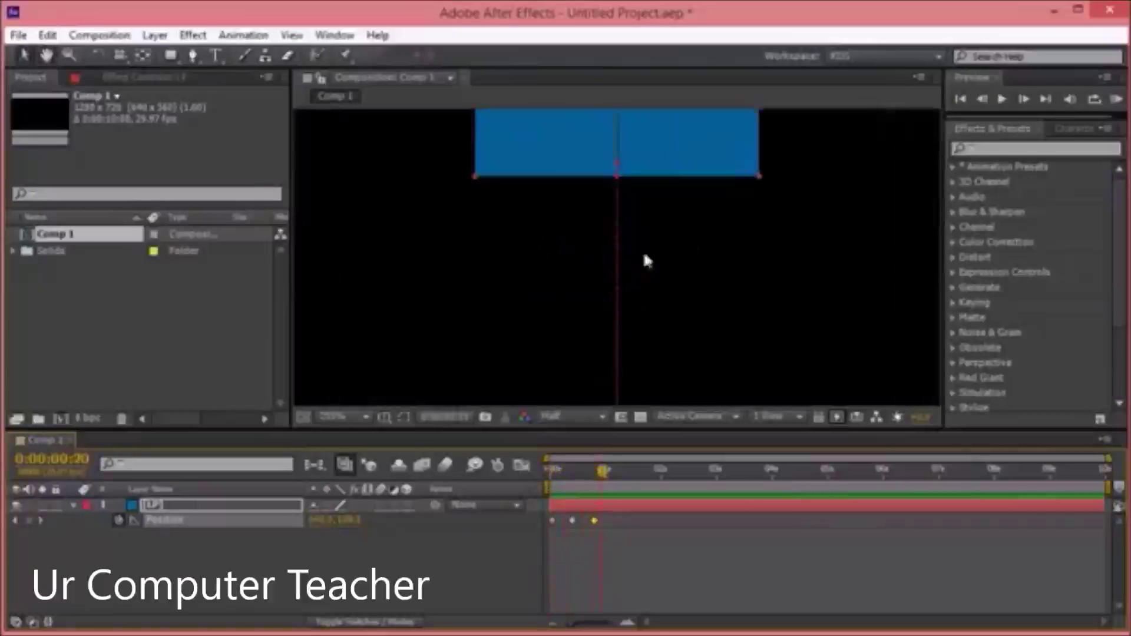
pyautogui.moveTo(676, 221); pyautogui.dragTo(673, 251)
pyautogui.scroll(2, 671, 250)
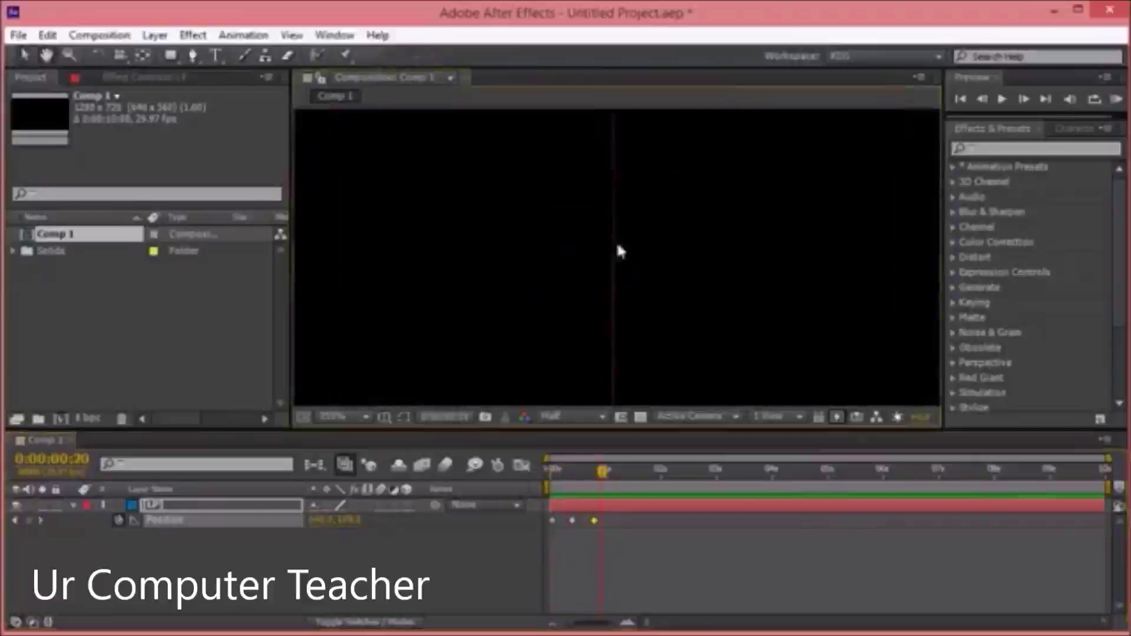
pyautogui.click(699, 472)
pyautogui.moveTo(681, 473); pyautogui.dragTo(554, 472)
pyautogui.scroll(-5, 706, 242)
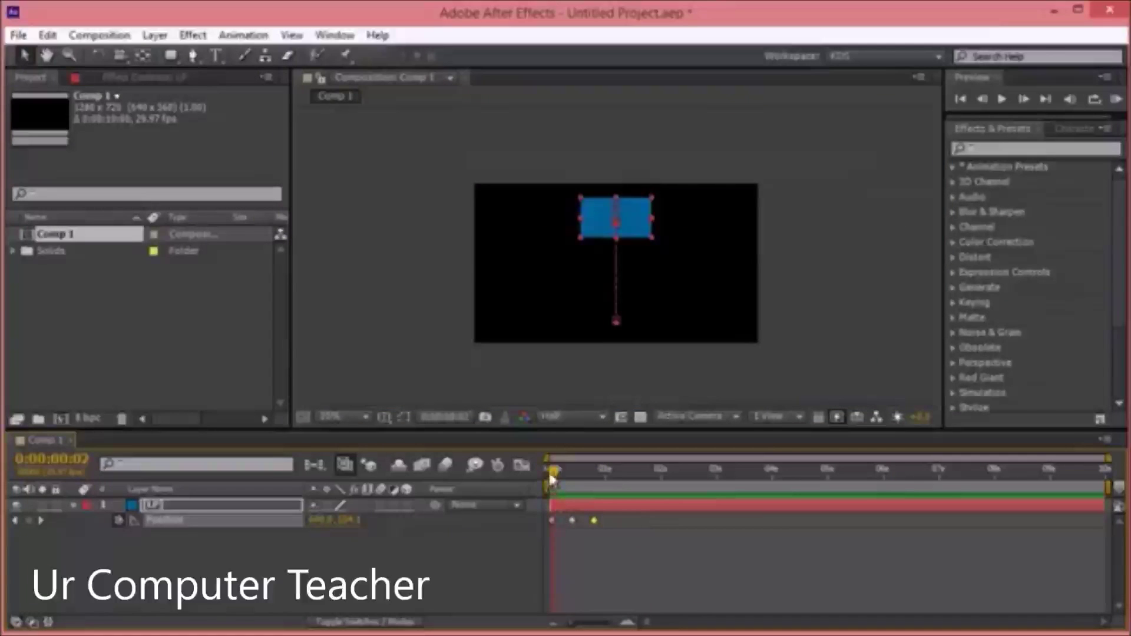
pyautogui.moveTo(549, 474); pyautogui.dragTo(547, 475)
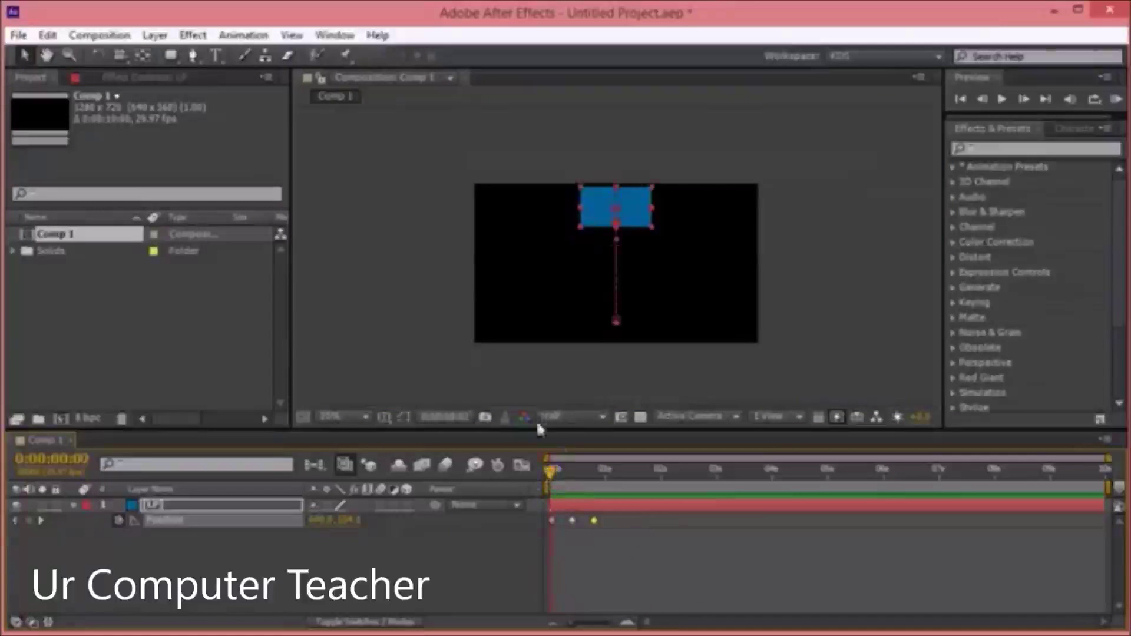
pyautogui.moveTo(550, 473); pyautogui.dragTo(582, 501)
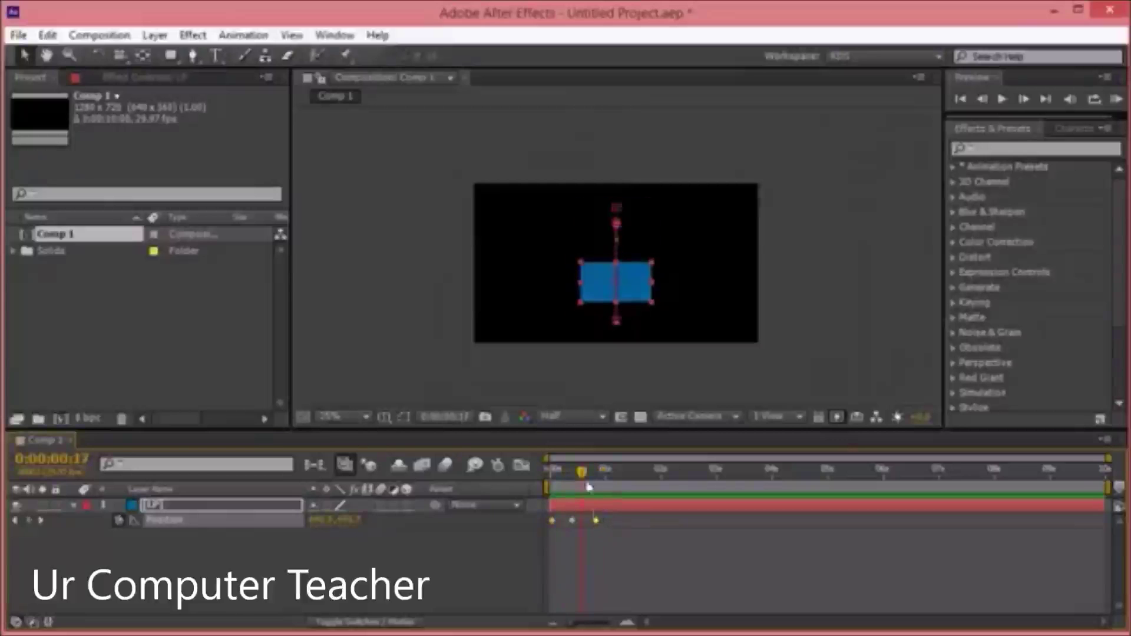
pyautogui.moveTo(578, 471); pyautogui.dragTo(550, 470)
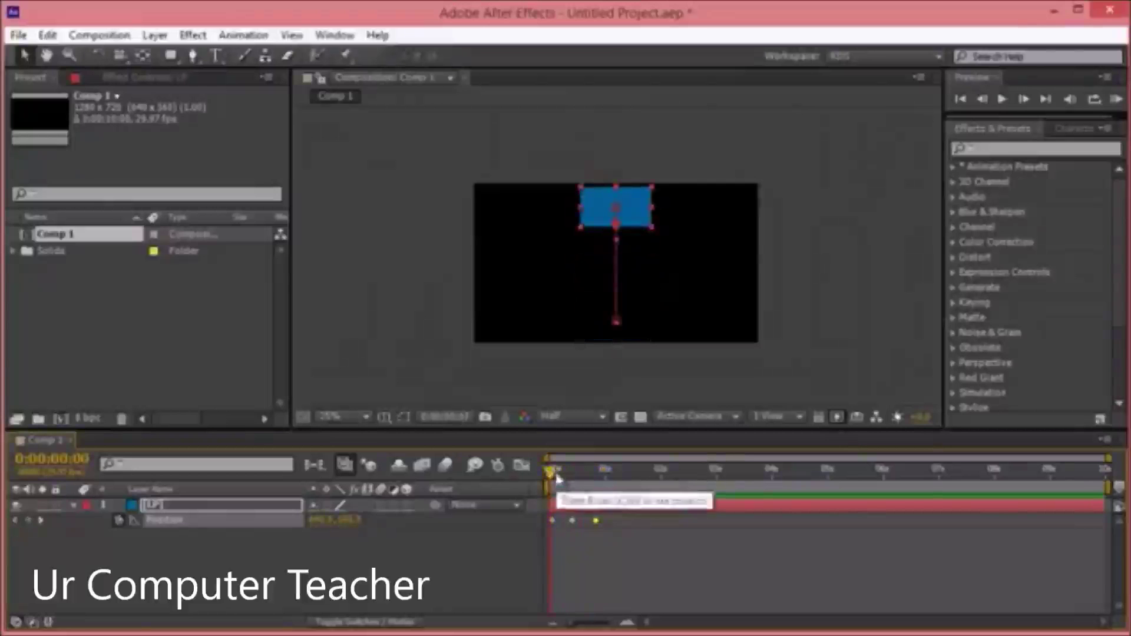
pyautogui.press('KP_0')
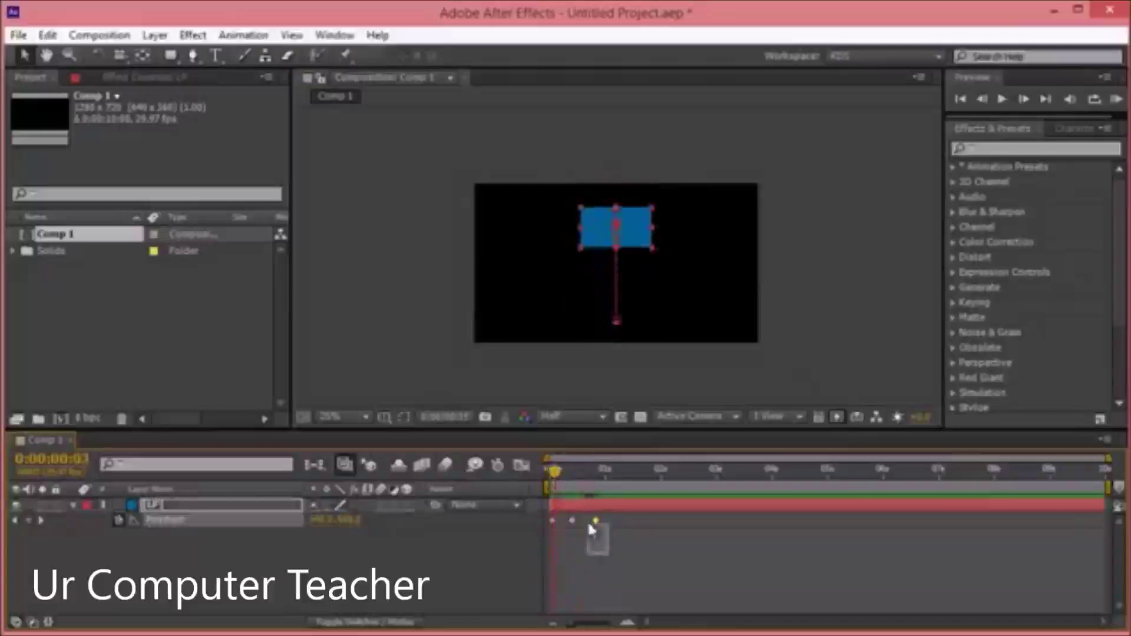
# - Delete the third Position keyframe and shift the bottom-edge keyframe to about one second
pyautogui.press('Delete')
pyautogui.moveTo(572, 519); pyautogui.dragTo(607, 519)
pyautogui.moveTo(549, 474)
pyautogui.mouseDown()
pyautogui.moveTo(605, 471)
pyautogui.moveTo(551, 475)
pyautogui.moveTo(600, 474)
pyautogui.moveTo(552, 485)
pyautogui.mouseUp()
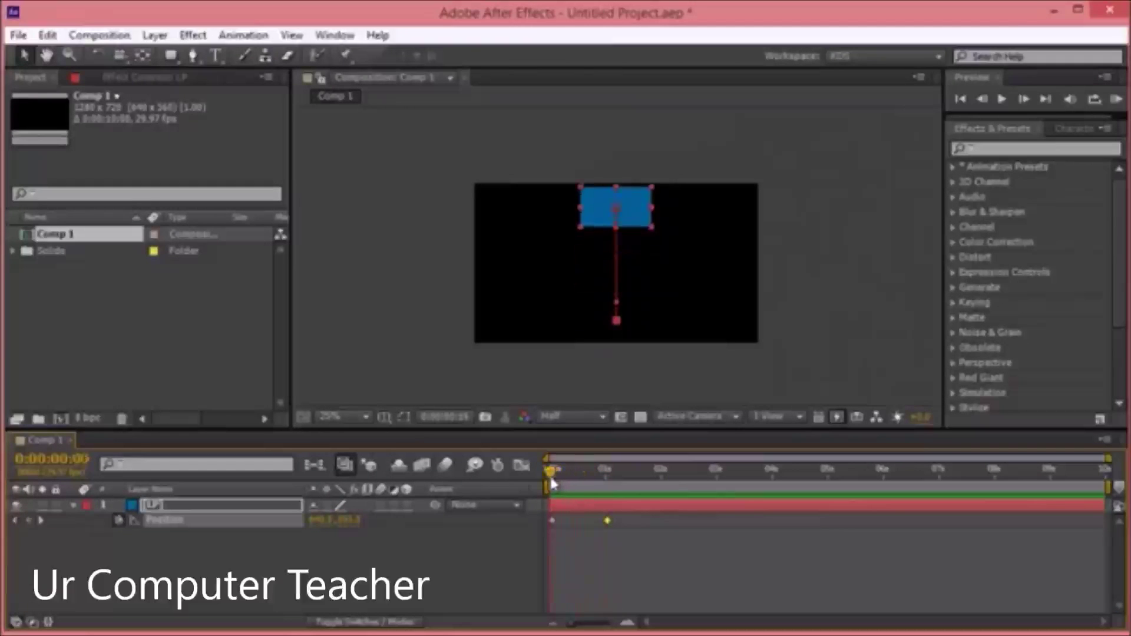
# - Apply Easy Ease to the Position keyframe at about one second and preview the movement
pyautogui.rightClick(607, 520)
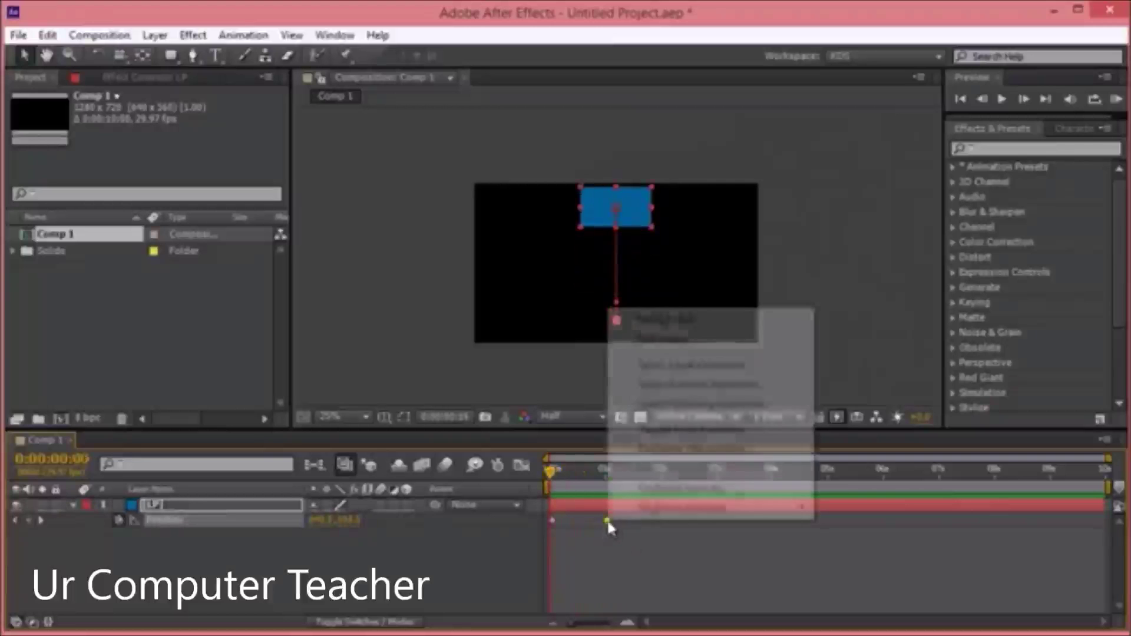
pyautogui.moveTo(637, 516)
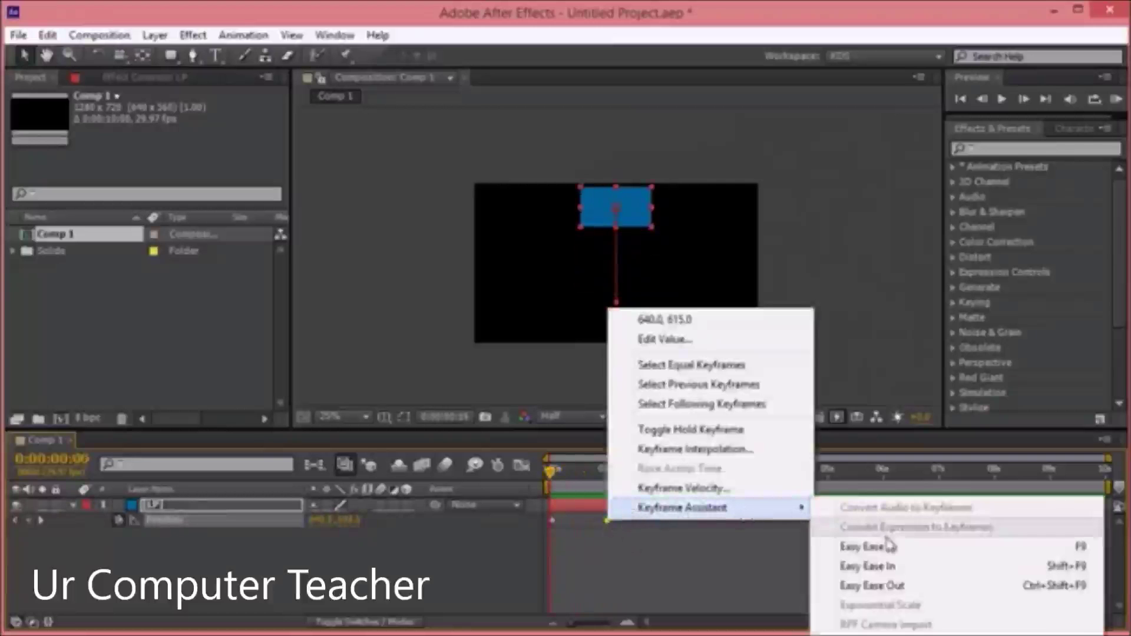
pyautogui.click(877, 548)
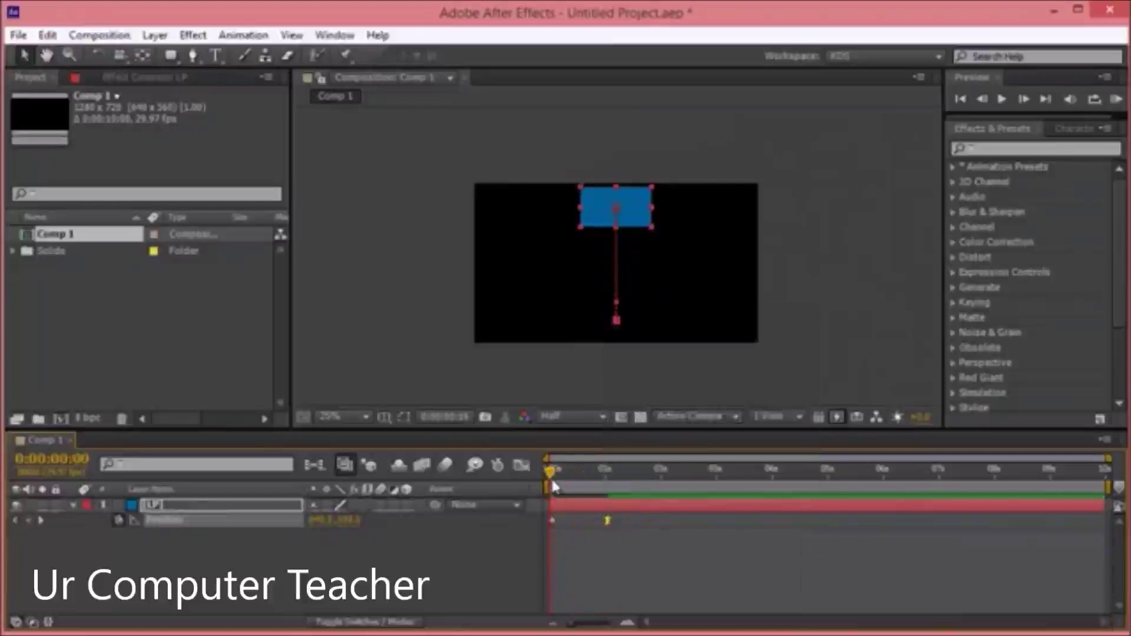
pyautogui.press('space')
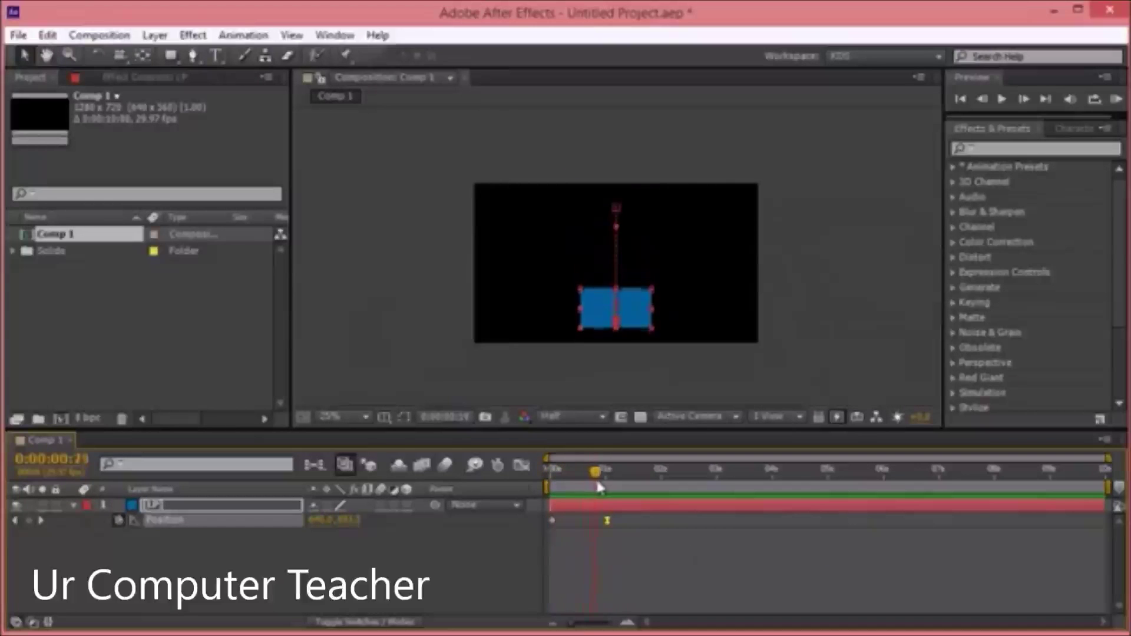
pyautogui.moveTo(587, 479); pyautogui.dragTo(610, 476)
# - Examine the motion path's dot spacing in close-up around the LP layer at the lower end
pyautogui.scroll(4, 609, 331)
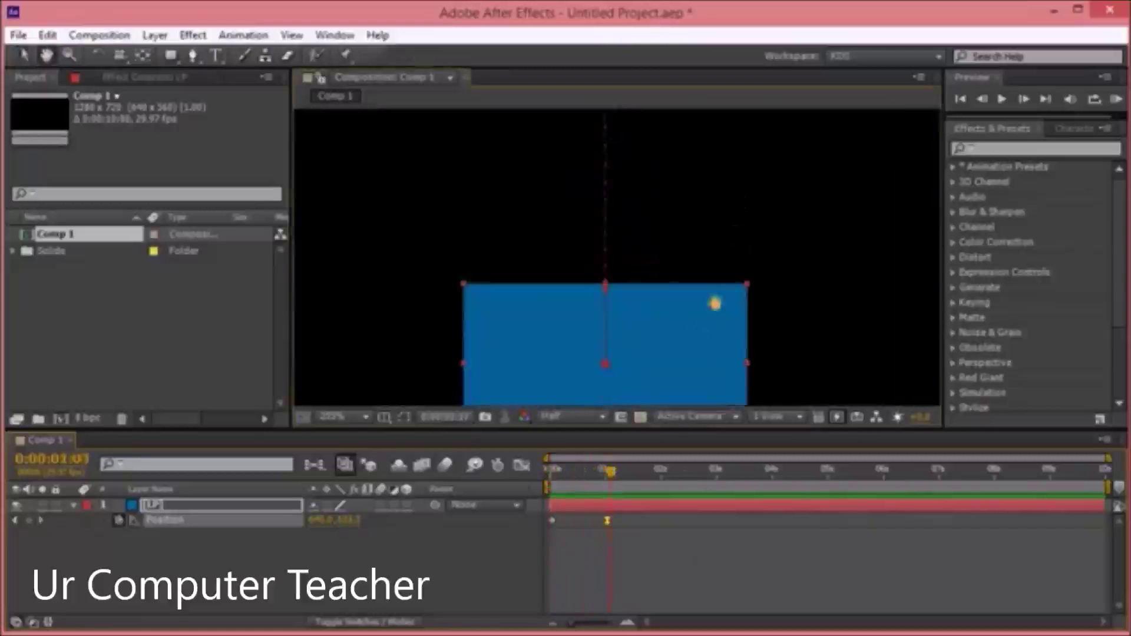
pyautogui.scroll(2, 682, 293)
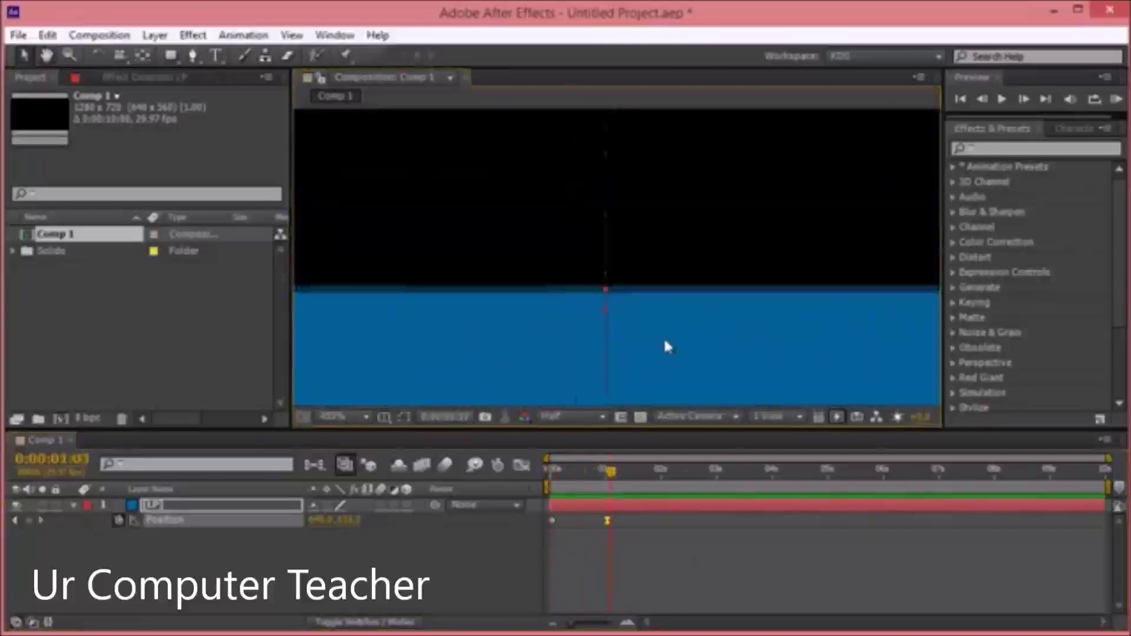
pyautogui.press('space')
pyautogui.moveTo(651, 213); pyautogui.dragTo(644, 320)
pyautogui.click(665, 262)
pyautogui.scroll(-3, 660, 276)
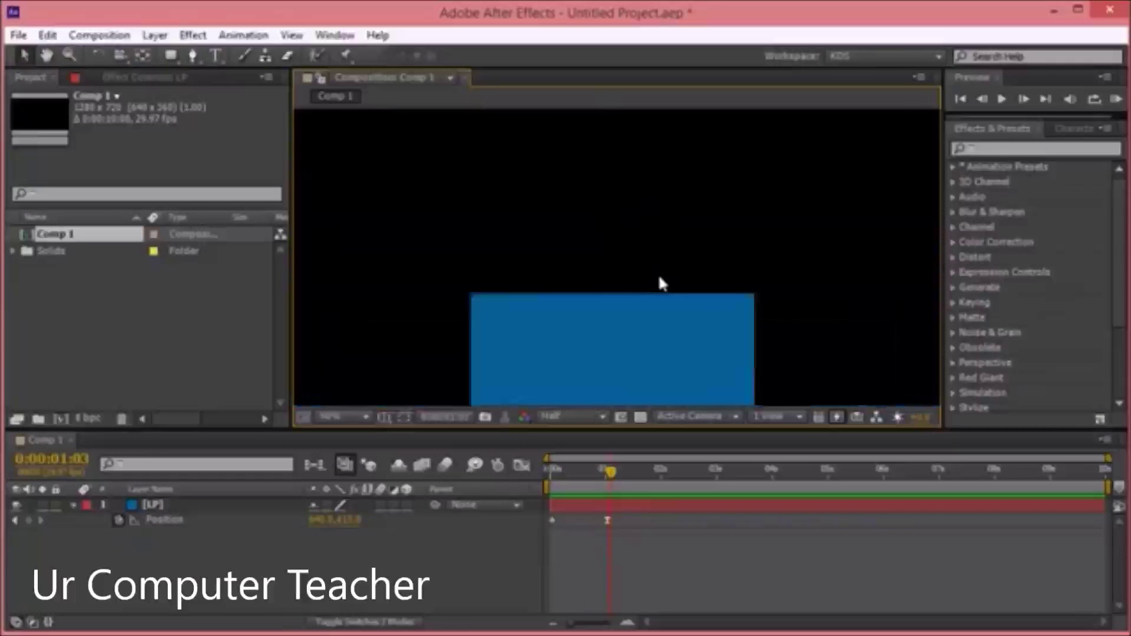
pyautogui.scroll(-1, 659, 276)
# - Select both Position keyframes and follow the motion path in close-up between its two ends, comparing the dot spacing
pyautogui.moveTo(619, 526); pyautogui.dragTo(470, 502)
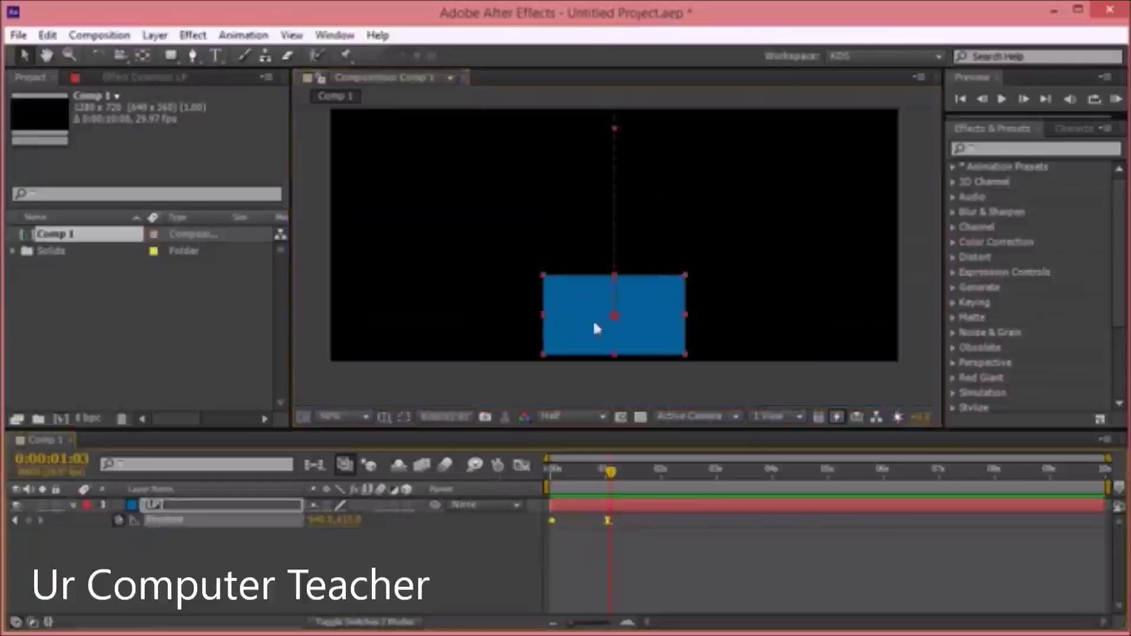
pyautogui.scroll(3, 648, 247)
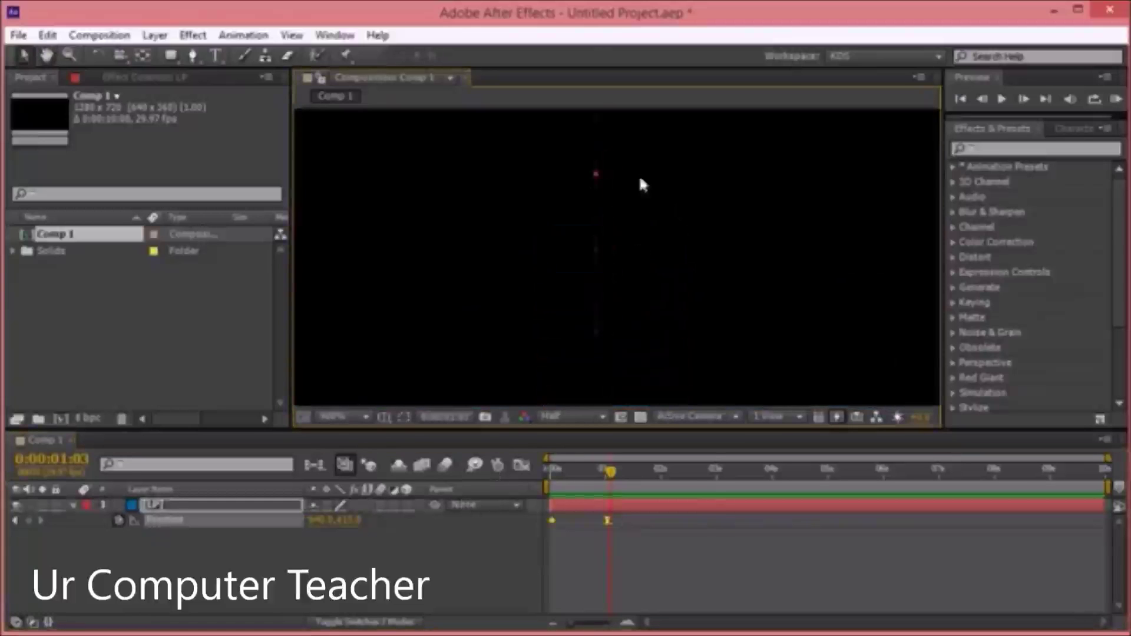
pyautogui.moveTo(653, 304); pyautogui.dragTo(654, 325)
pyautogui.moveTo(646, 176); pyautogui.dragTo(677, 287)
pyautogui.moveTo(698, 180); pyautogui.dragTo(708, 245)
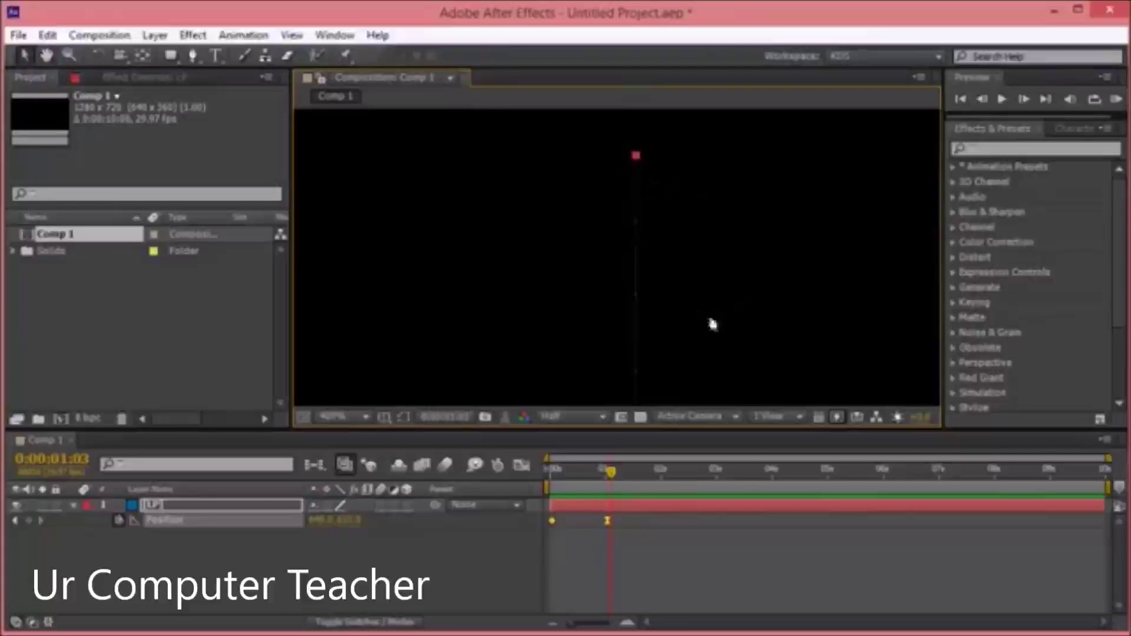
pyautogui.moveTo(713, 323); pyautogui.dragTo(633, 222)
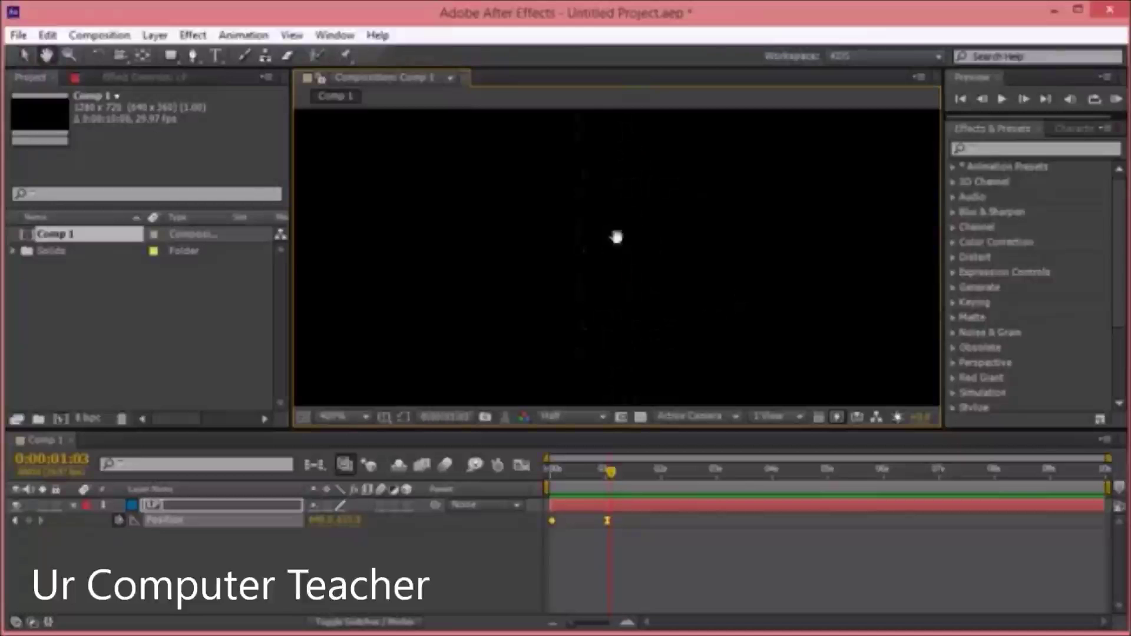
pyautogui.press('v')
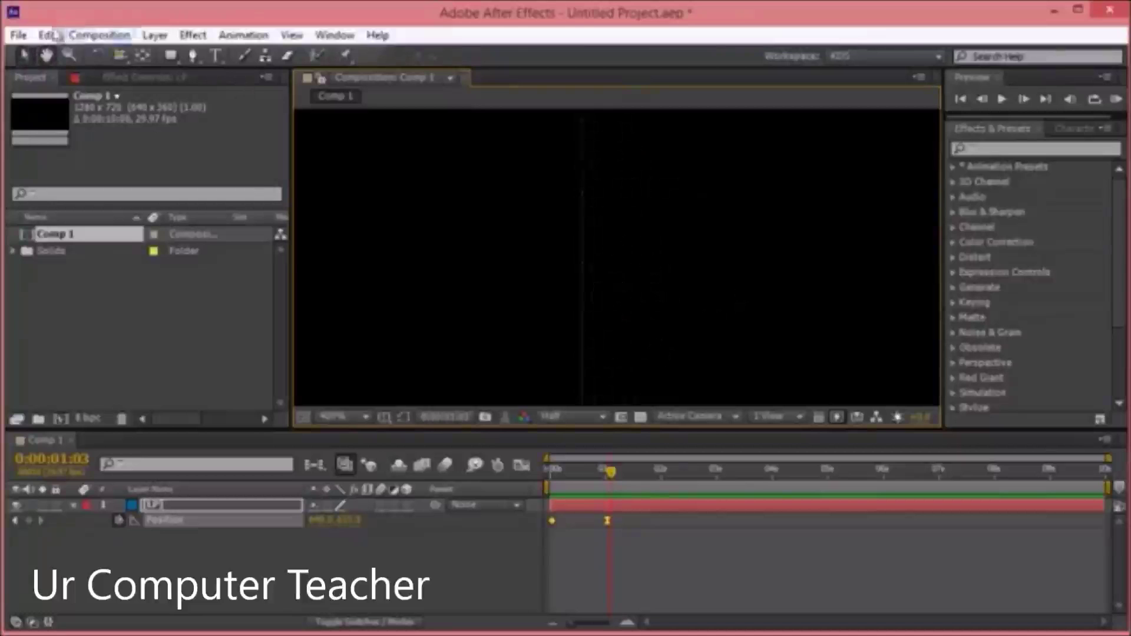
pyautogui.click(46, 54)
pyautogui.moveTo(638, 293); pyautogui.dragTo(641, 195)
pyautogui.moveTo(624, 323); pyautogui.dragTo(607, 276)
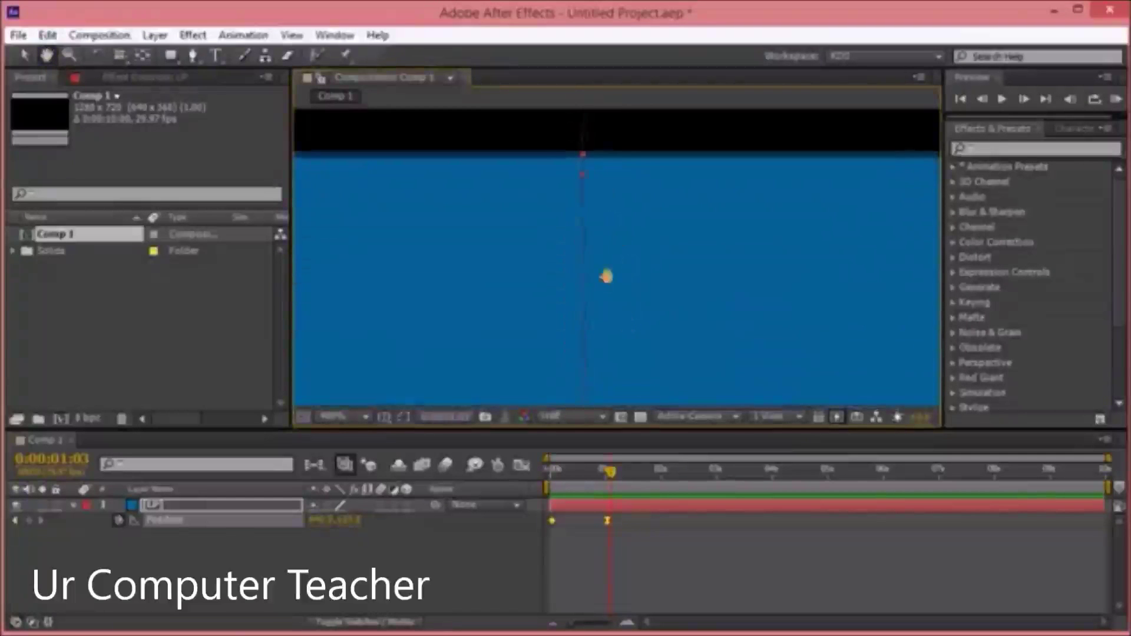
pyautogui.moveTo(591, 315); pyautogui.dragTo(580, 292)
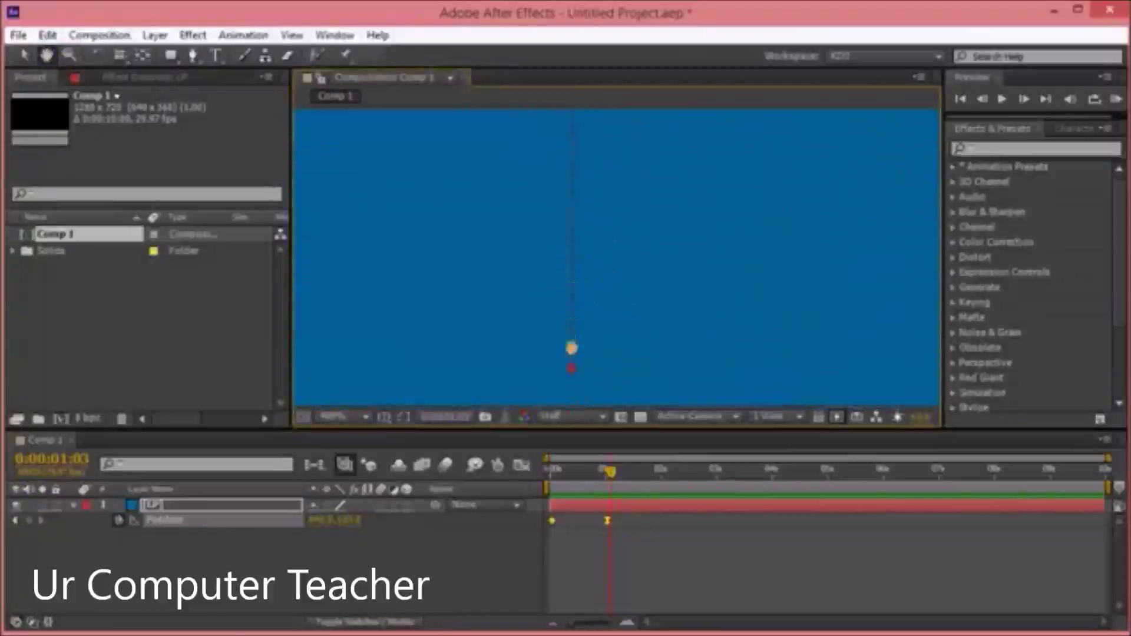
pyautogui.moveTo(613, 476); pyautogui.dragTo(582, 471)
pyautogui.scroll(-5, 625, 298)
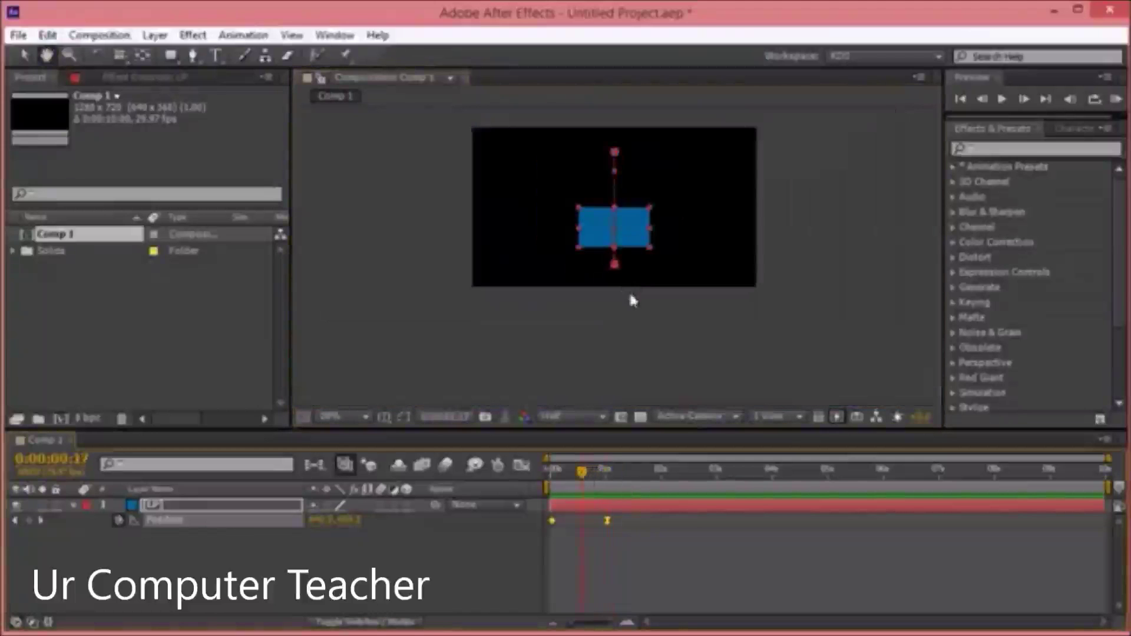
pyautogui.moveTo(581, 474)
pyautogui.mouseDown()
pyautogui.moveTo(557, 478)
pyautogui.moveTo(607, 473)
pyautogui.moveTo(553, 489)
pyautogui.moveTo(604, 479)
pyautogui.moveTo(556, 482)
pyautogui.moveTo(579, 483)
pyautogui.mouseUp()
# - Examine the Keyframe Assistant easing options for the first Position keyframe and close them
pyautogui.click(576, 534)
pyautogui.click(552, 521)
pyautogui.rightClick(552, 521)
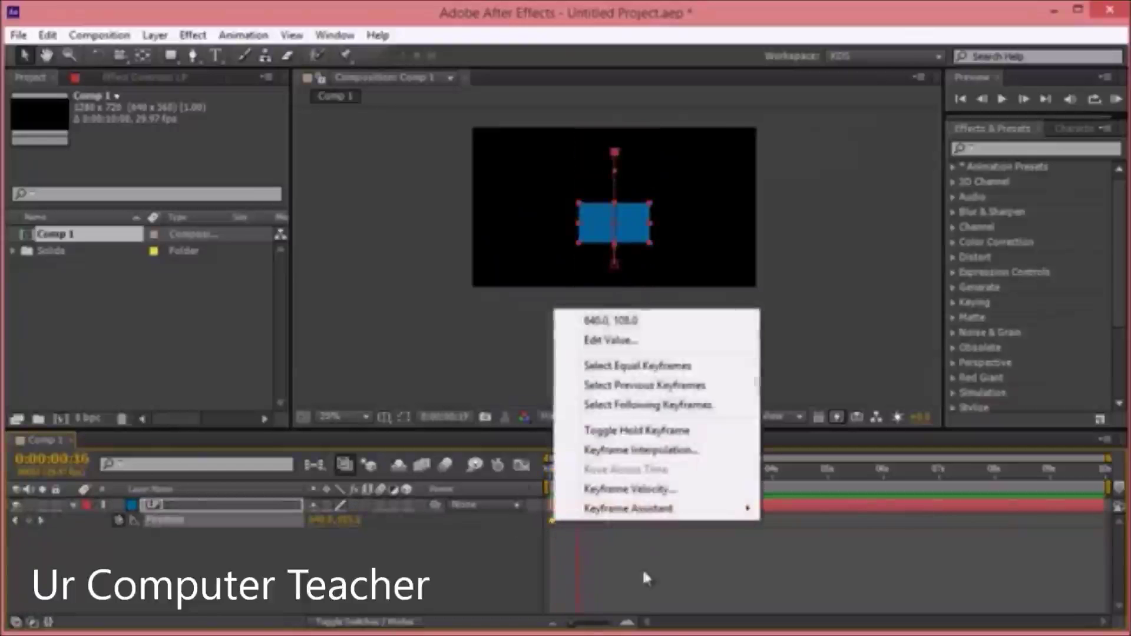
pyautogui.moveTo(649, 509)
pyautogui.click(793, 545)
pyautogui.click(521, 507)
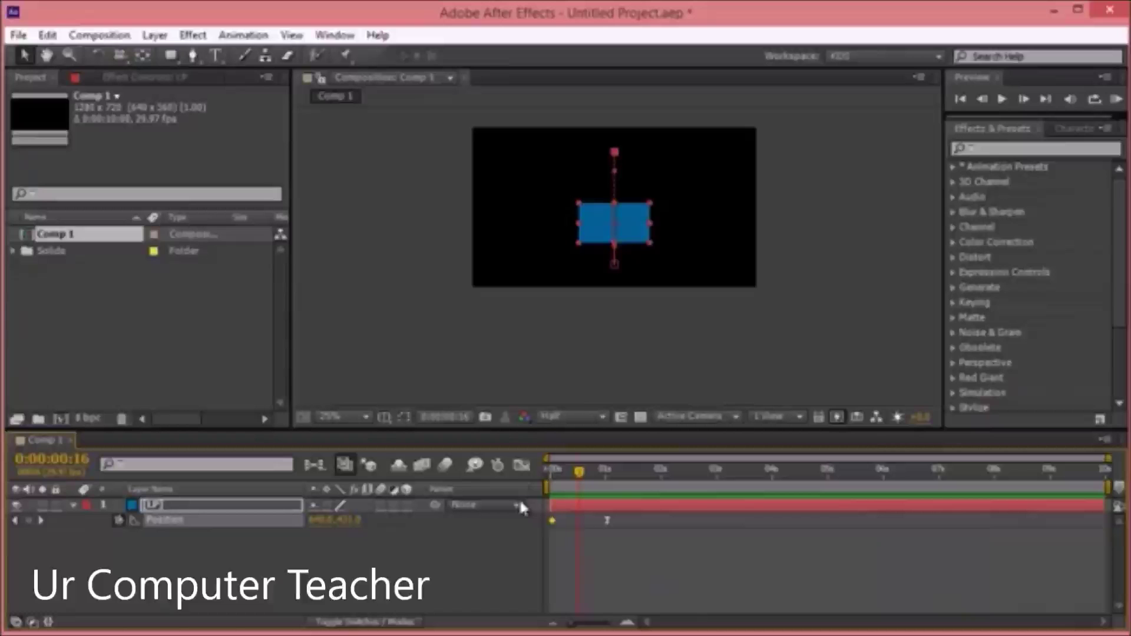
# - Apply Easy Ease to the first Position keyframe, preview the movement, and return the current time to the start
pyautogui.press('Home')
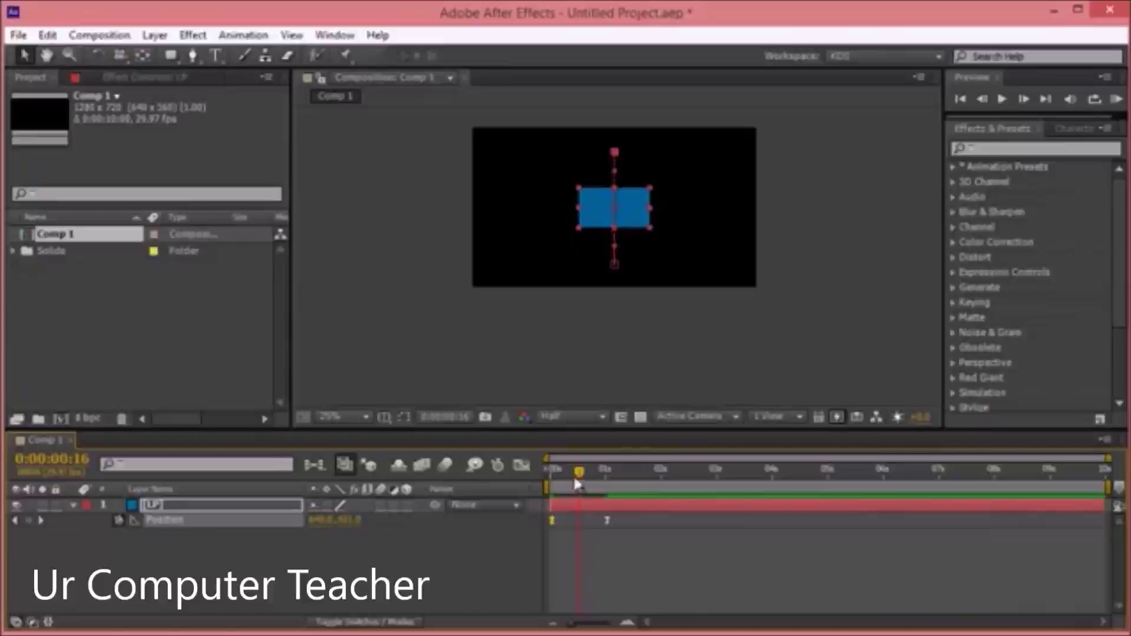
pyautogui.press('space')
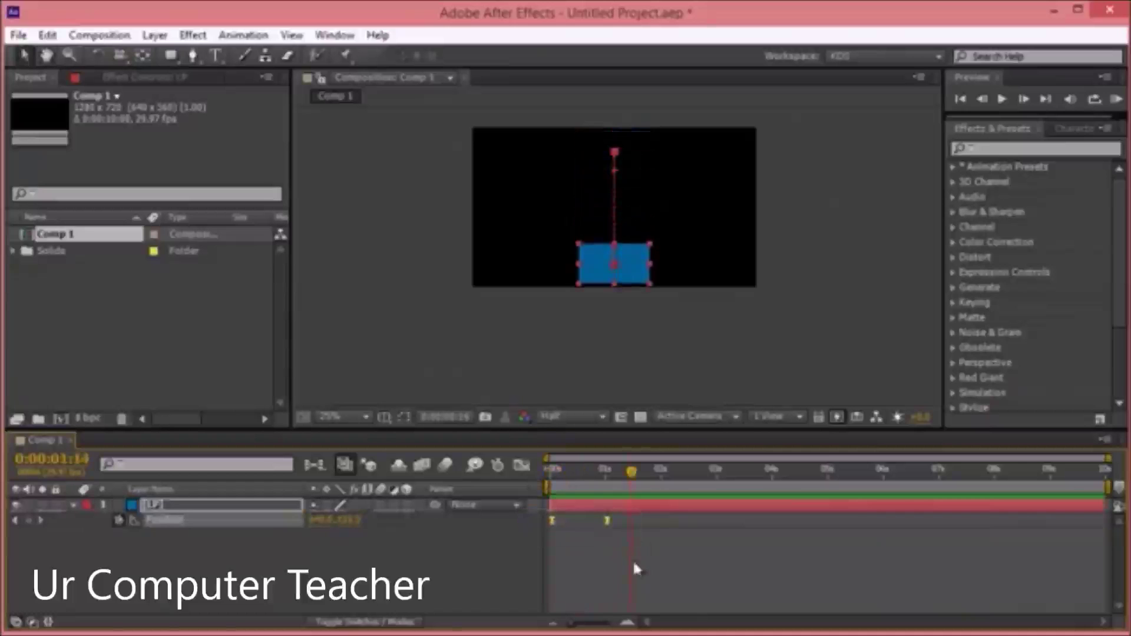
pyautogui.click(614, 488)
pyautogui.moveTo(605, 480); pyautogui.dragTo(551, 474)
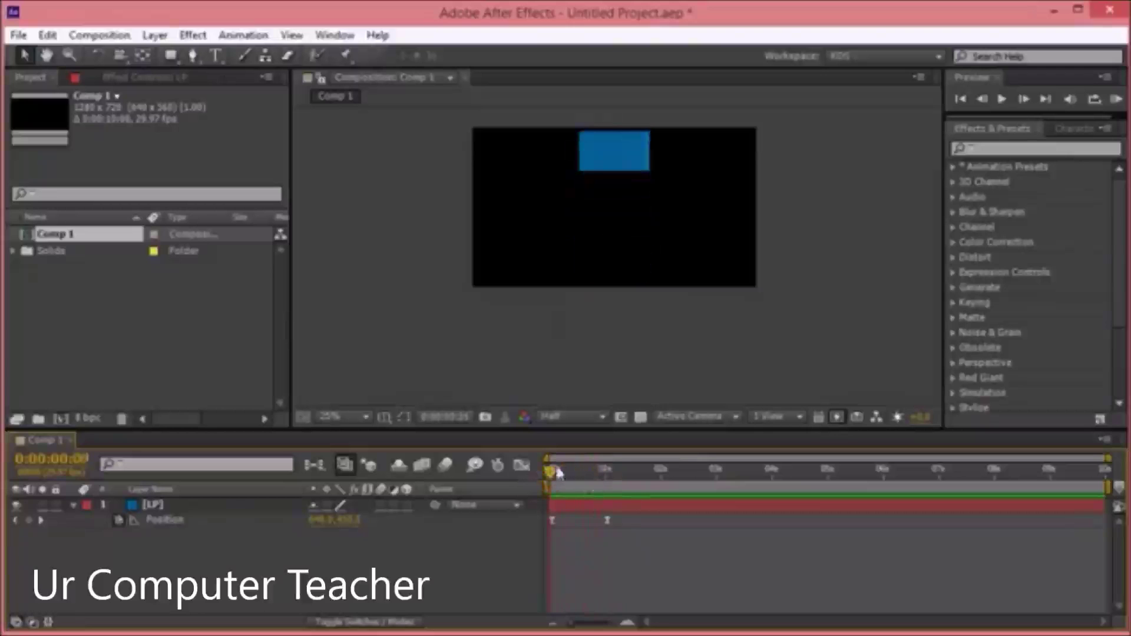
# - Select the Position keyframes of the LP layer and display their speed curve in the Graph Editor
pyautogui.click(523, 467)
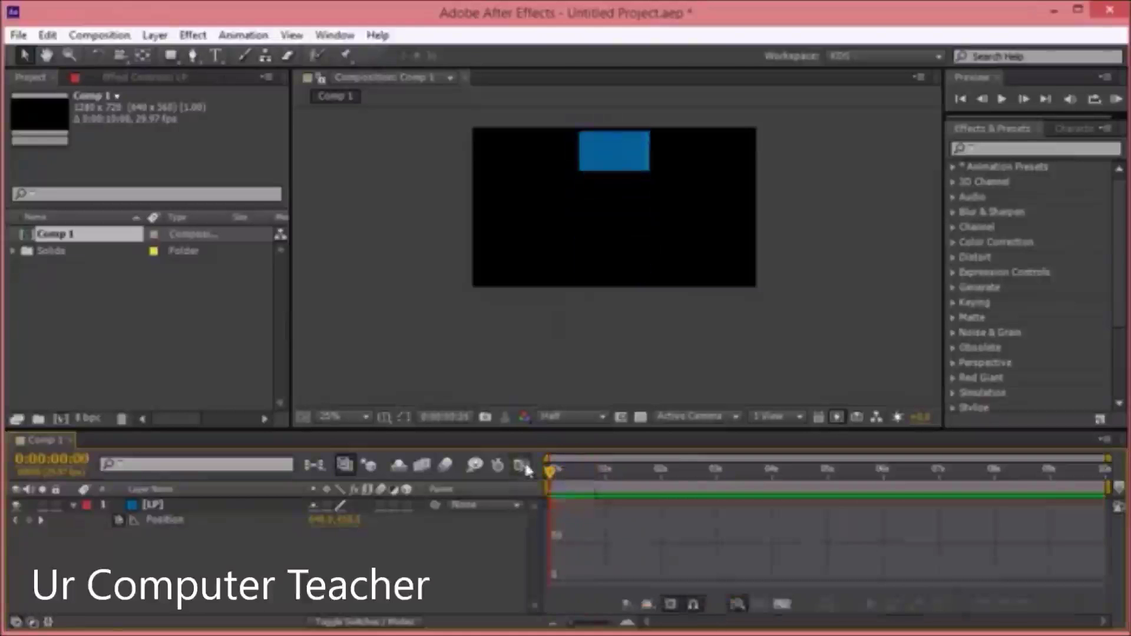
pyautogui.moveTo(550, 472); pyautogui.dragTo(602, 471)
pyautogui.click(523, 467)
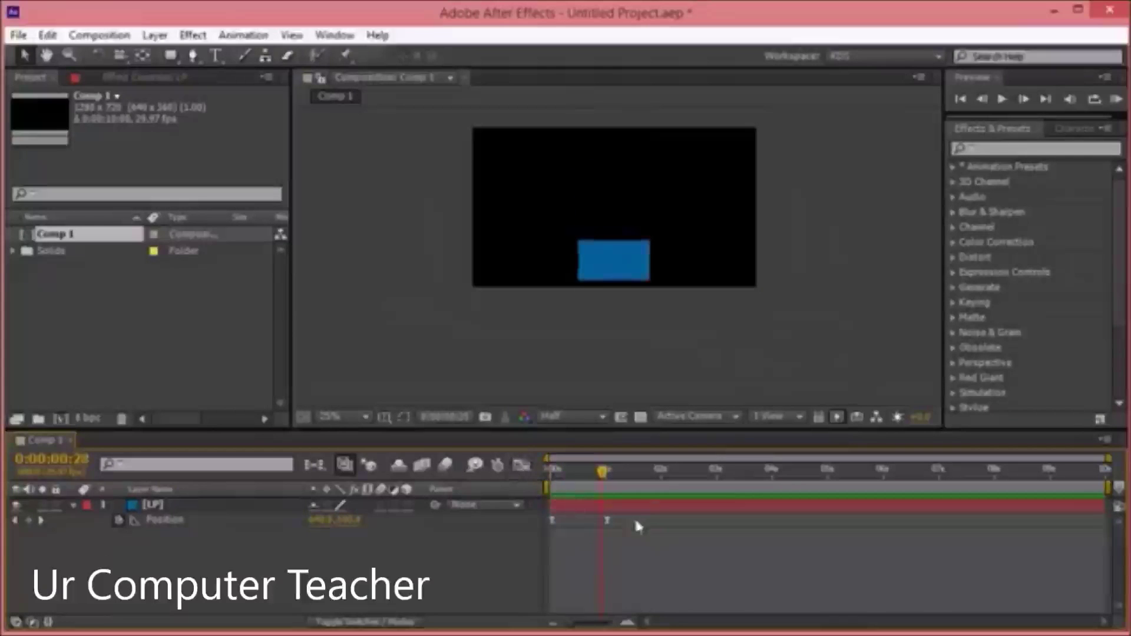
pyautogui.moveTo(637, 524); pyautogui.dragTo(490, 510)
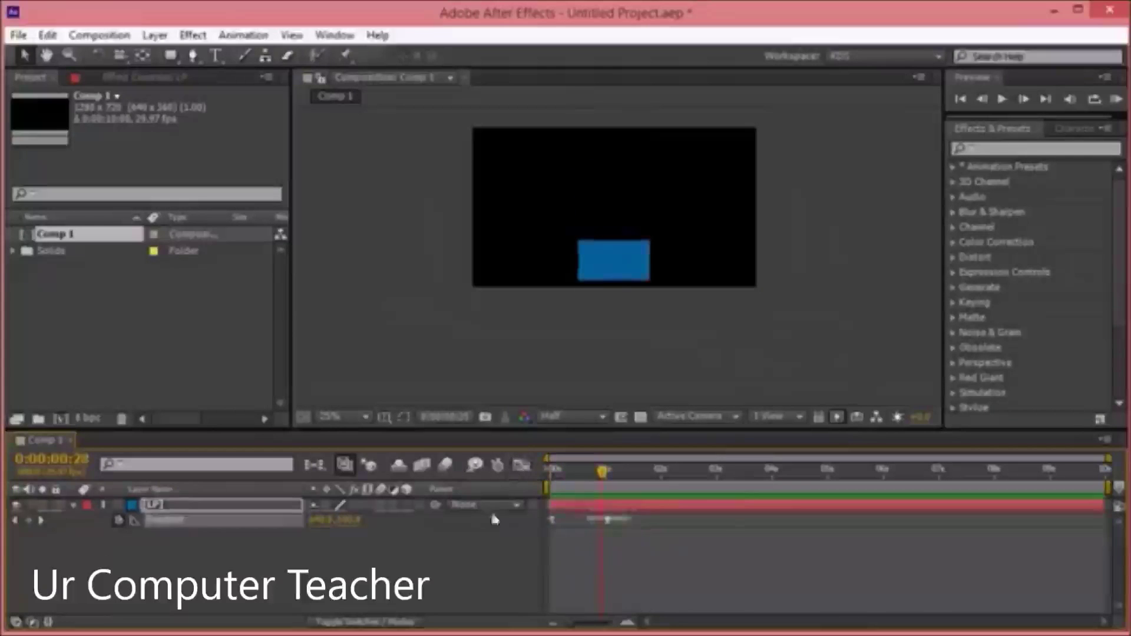
pyautogui.click(523, 467)
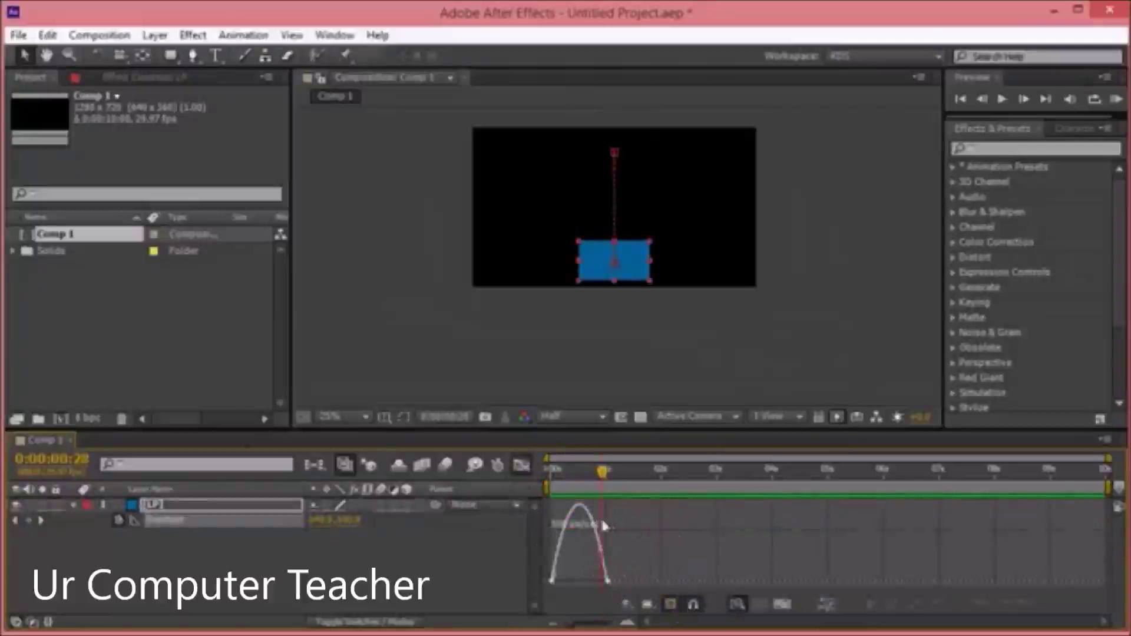
# - Switch the Graph Editor to the value graph and narrow the visible time range to about the first two seconds
pyautogui.click(674, 601)
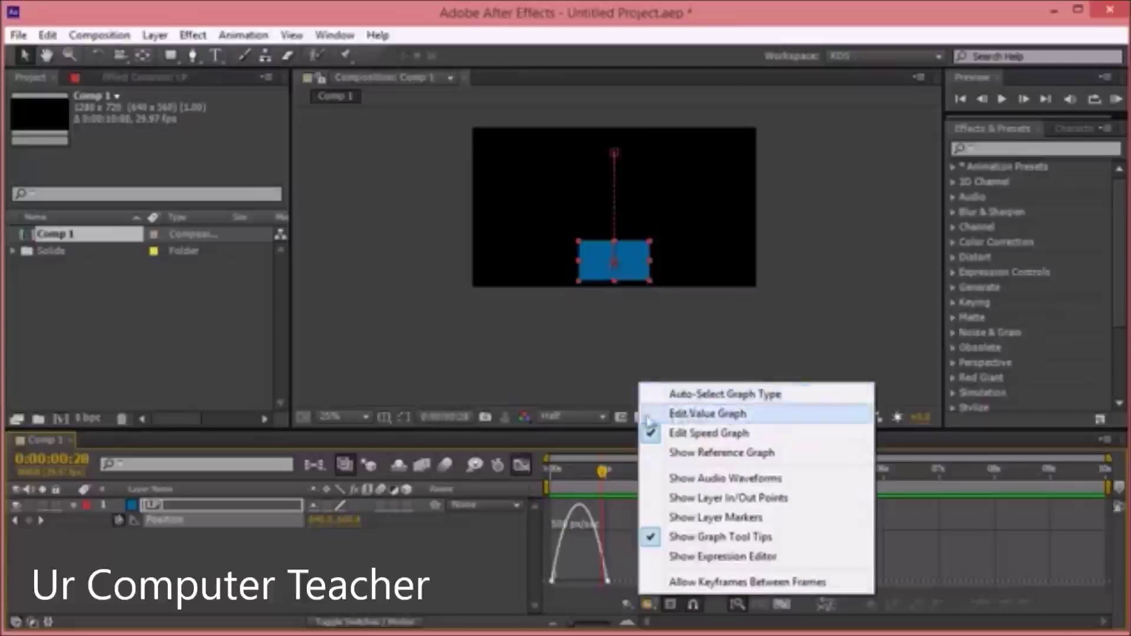
pyautogui.click(727, 415)
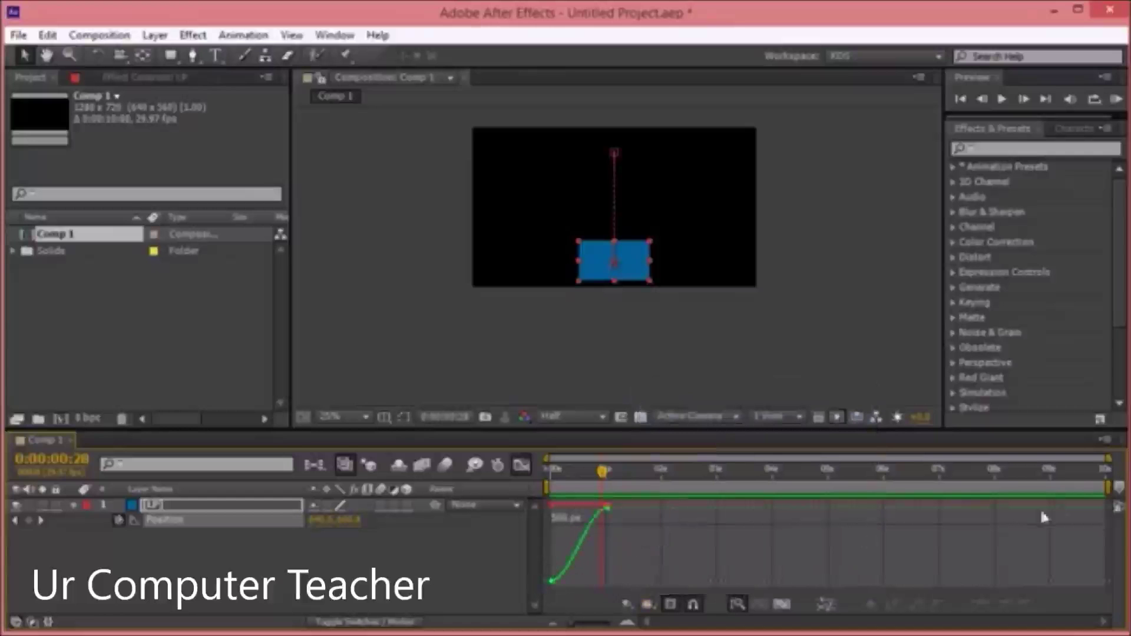
pyautogui.moveTo(1108, 459); pyautogui.dragTo(669, 461)
pyautogui.moveTo(554, 585)
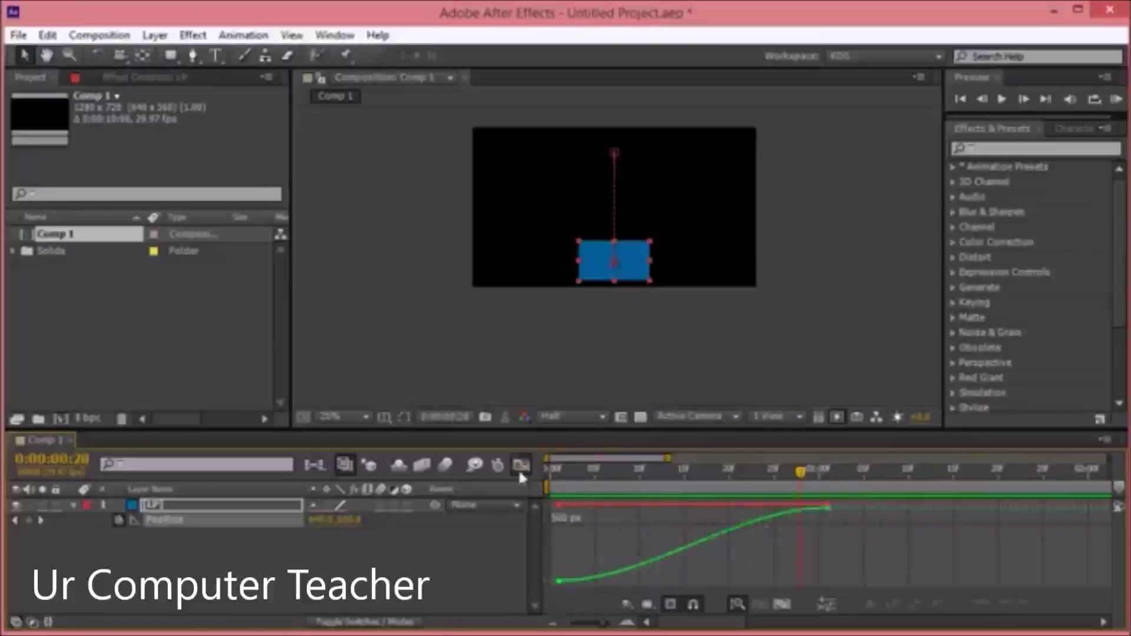
# - Set both Position keyframes to Linear temporal interpolation and view the resulting value curve in the Graph Editor
pyautogui.click(522, 466)
pyautogui.moveTo(794, 572); pyautogui.dragTo(887, 519)
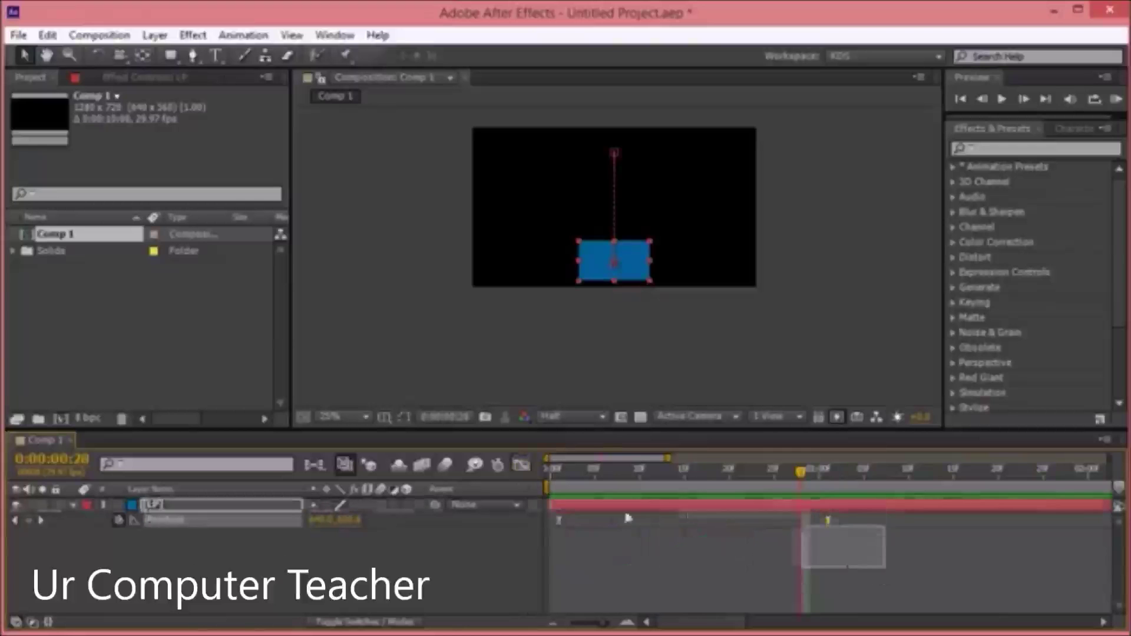
pyautogui.rightClick(561, 519)
pyautogui.moveTo(616, 510)
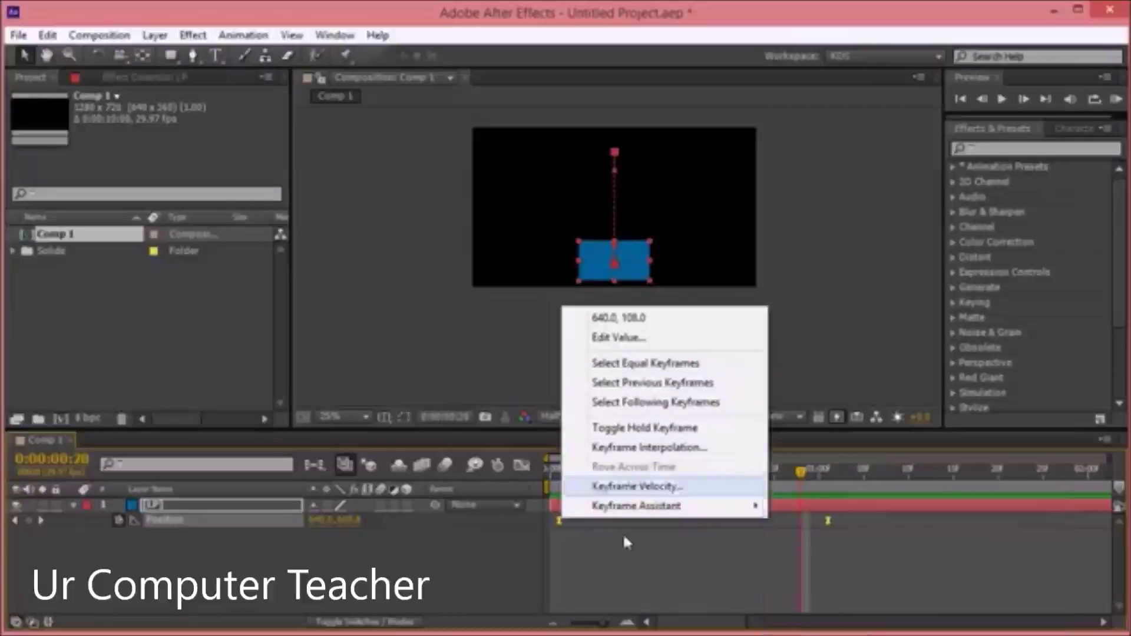
pyautogui.click(651, 449)
pyautogui.click(620, 252)
pyautogui.click(623, 297)
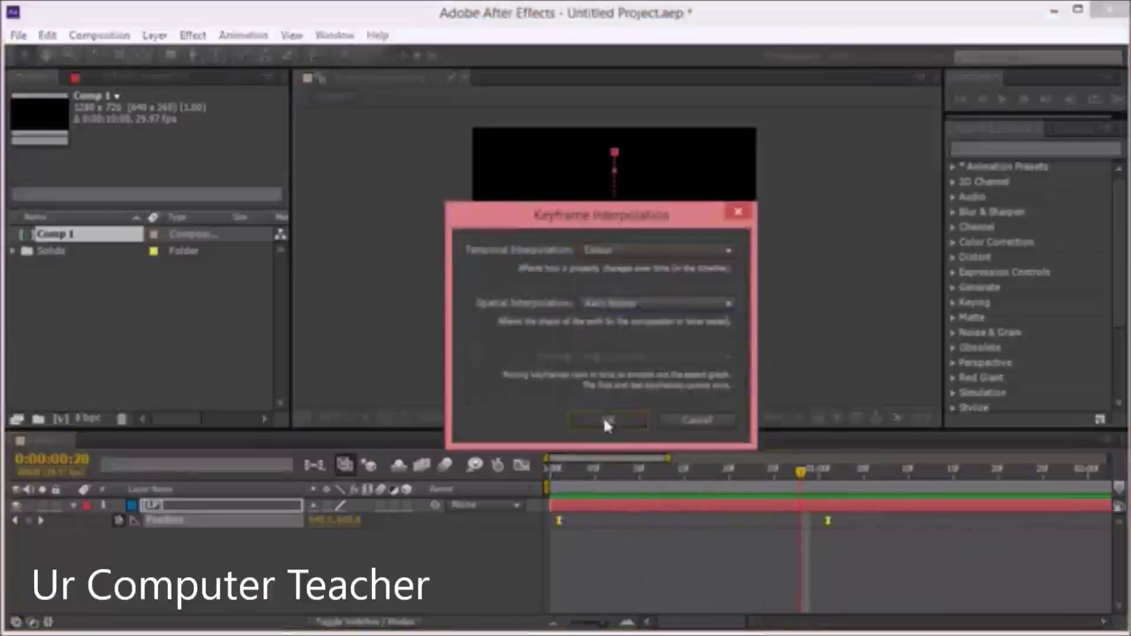
pyautogui.click(604, 416)
pyautogui.click(521, 467)
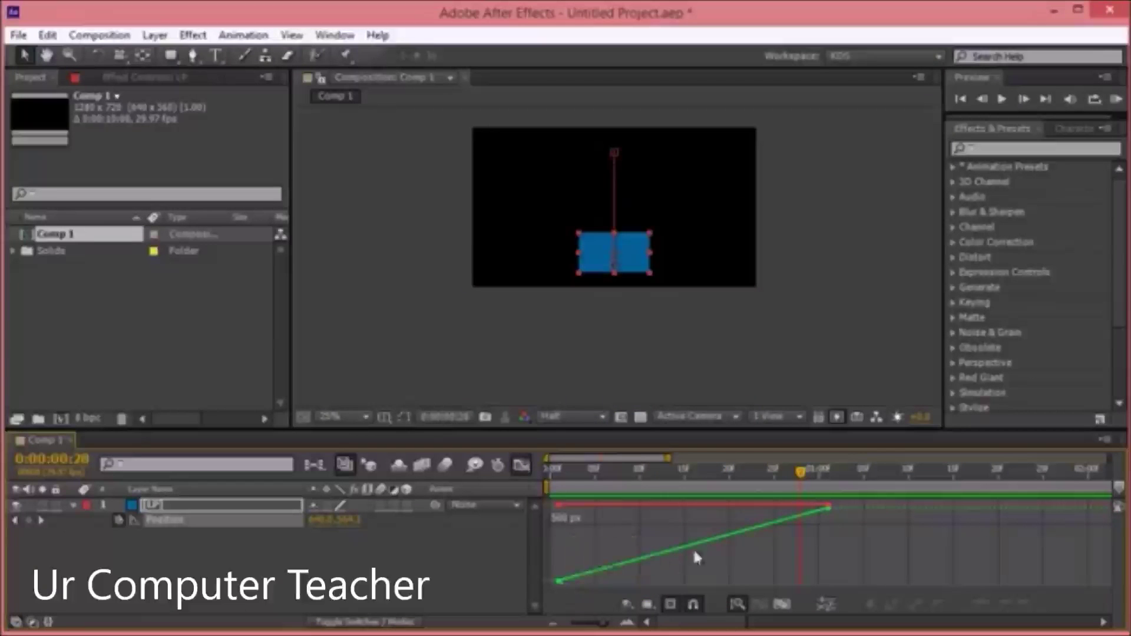
pyautogui.click(521, 467)
pyautogui.moveTo(857, 570); pyautogui.dragTo(530, 512)
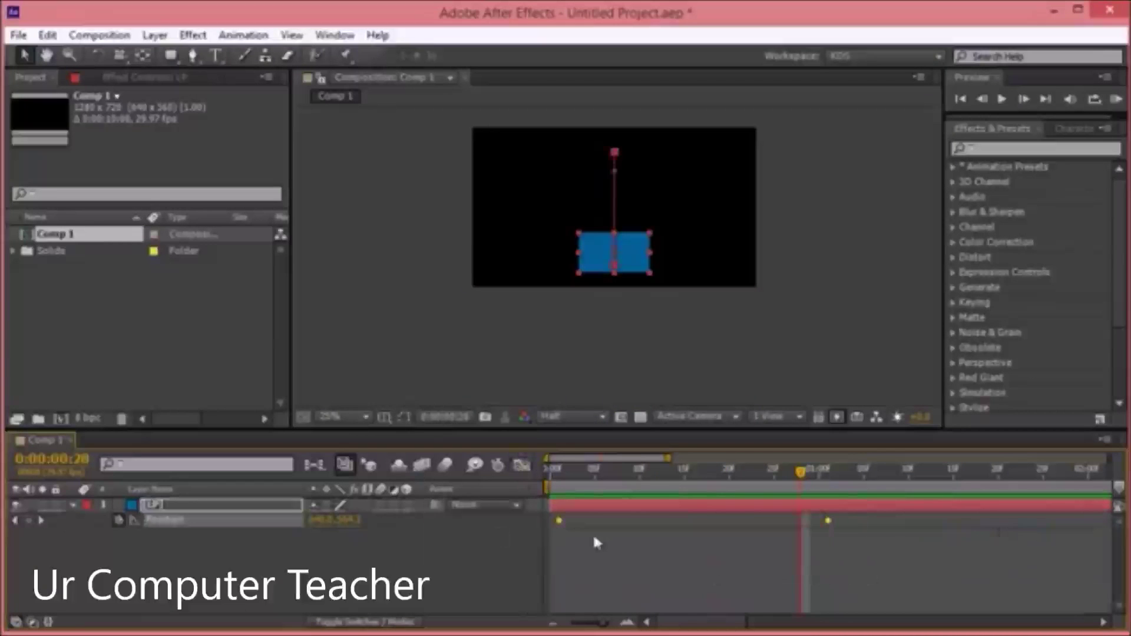
pyautogui.rightClick(828, 522)
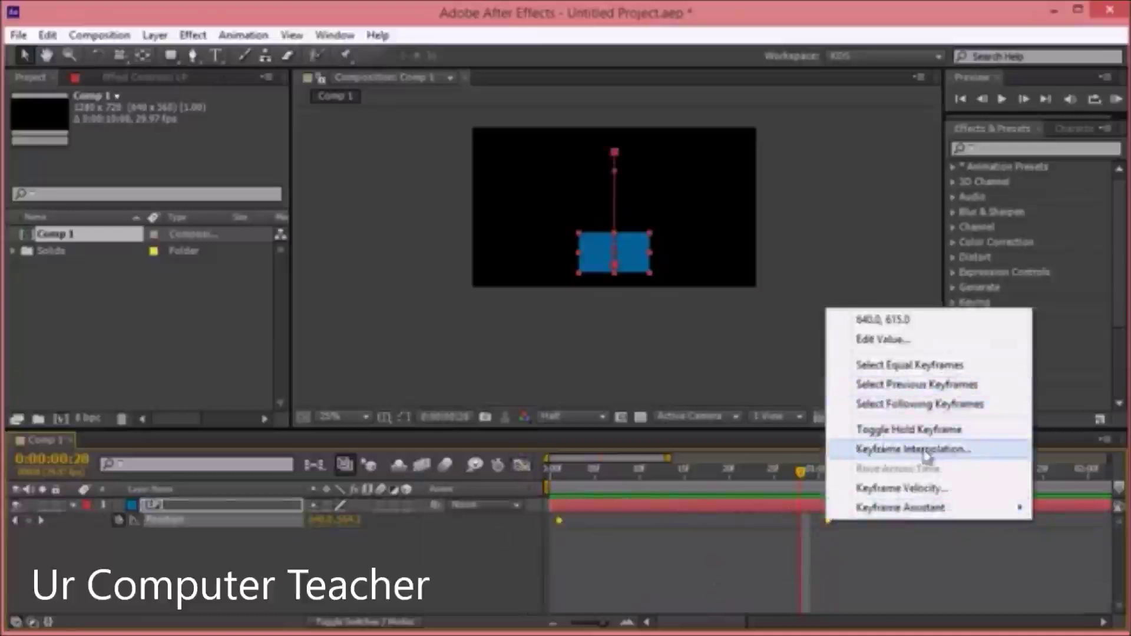
pyautogui.click(946, 451)
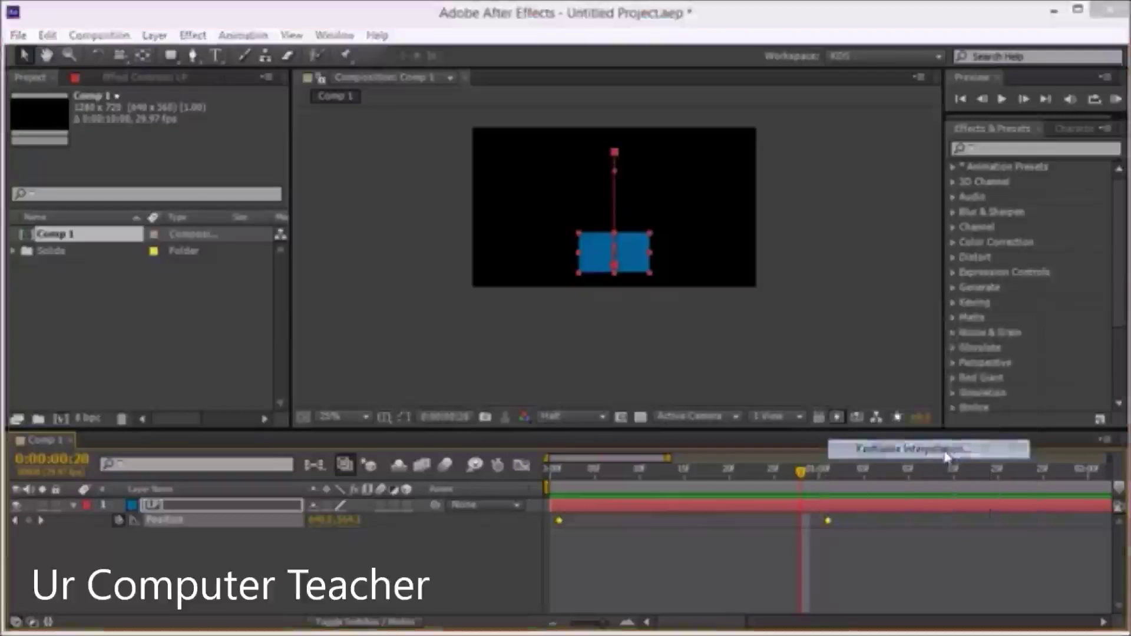
pyautogui.click(654, 250)
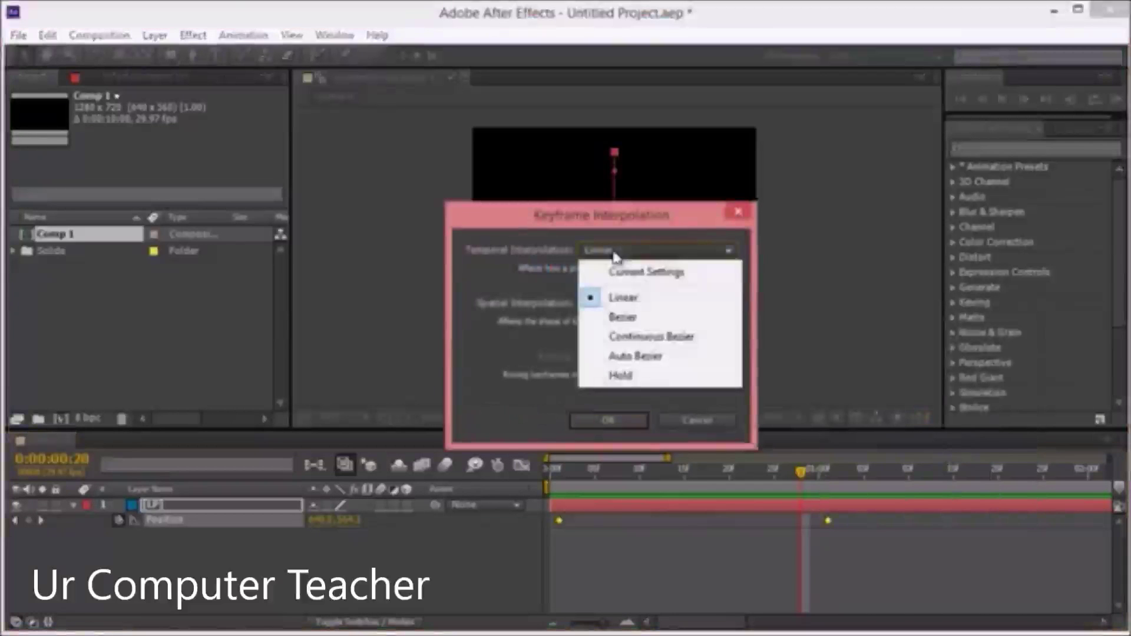
pyautogui.click(645, 319)
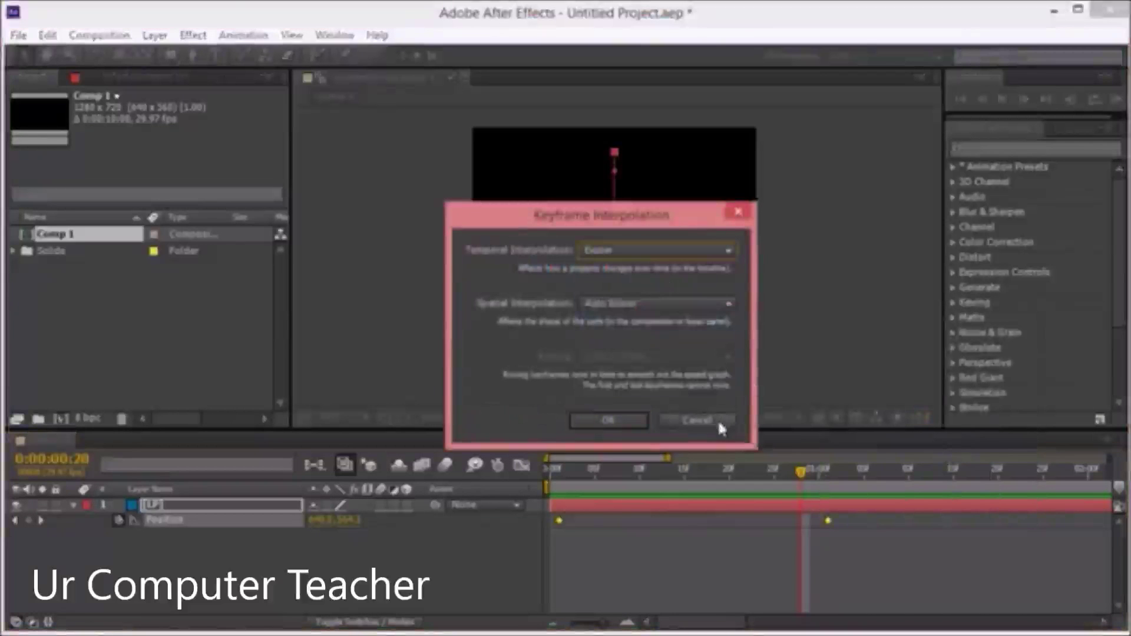
pyautogui.click(718, 419)
# - Preview the linear movement from the first keyframe and apply Easy Ease to both Position keyframes
pyautogui.moveTo(800, 471); pyautogui.dragTo(559, 472)
pyautogui.press('space')
pyautogui.moveTo(856, 541)
pyautogui.mouseDown()
pyautogui.moveTo(580, 496)
pyautogui.moveTo(527, 503)
pyautogui.mouseUp()
pyautogui.press('F9')
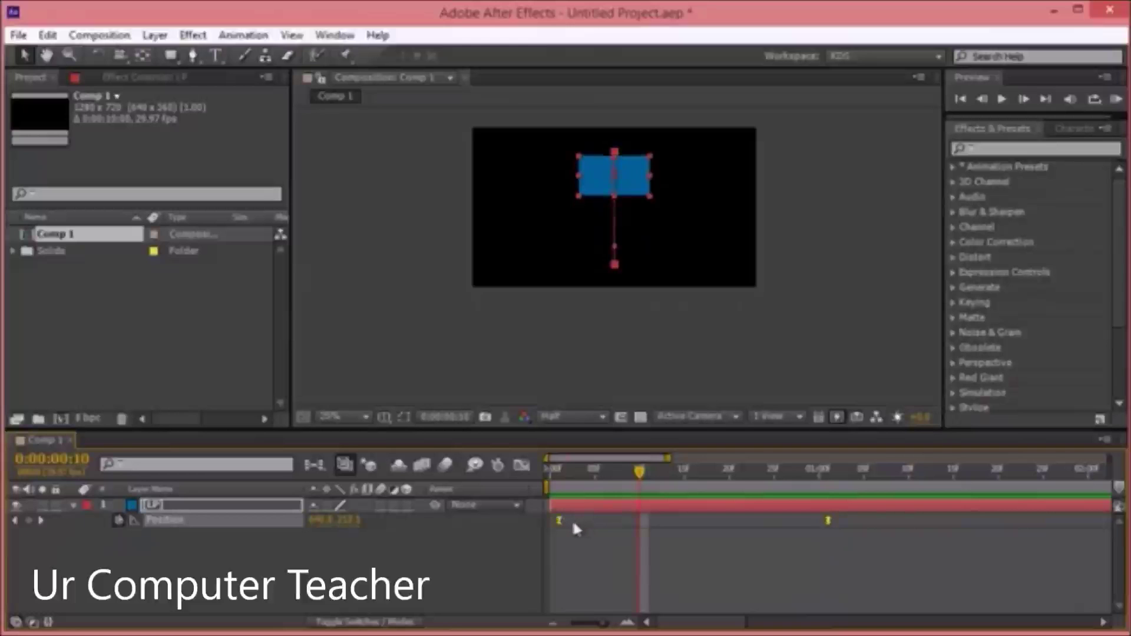
# - Shift both Position keyframes to 0 and 1 second and return the current time to 0 seconds
pyautogui.moveTo(555, 522); pyautogui.dragTo(550, 523)
pyautogui.click(550, 476)
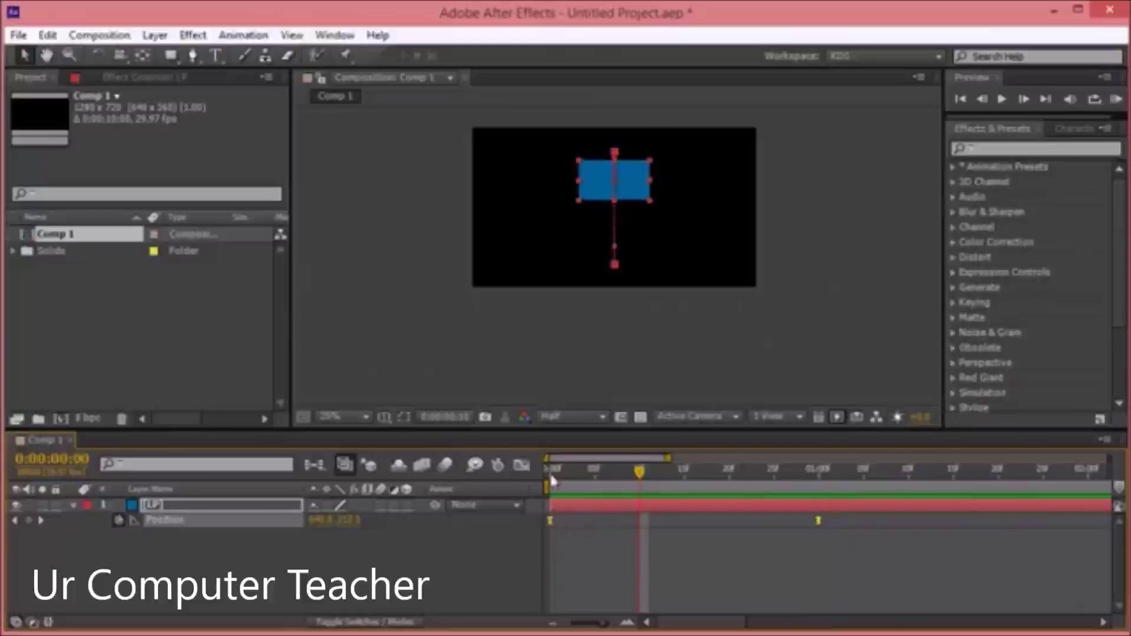
pyautogui.moveTo(549, 481)
pyautogui.mouseDown()
pyautogui.moveTo(816, 481)
pyautogui.moveTo(581, 480)
pyautogui.moveTo(537, 467)
pyautogui.mouseUp()
# - Examine the eased Position value curve and its end keyframe in the Graph Editor, and return to the layer view
pyautogui.click(521, 466)
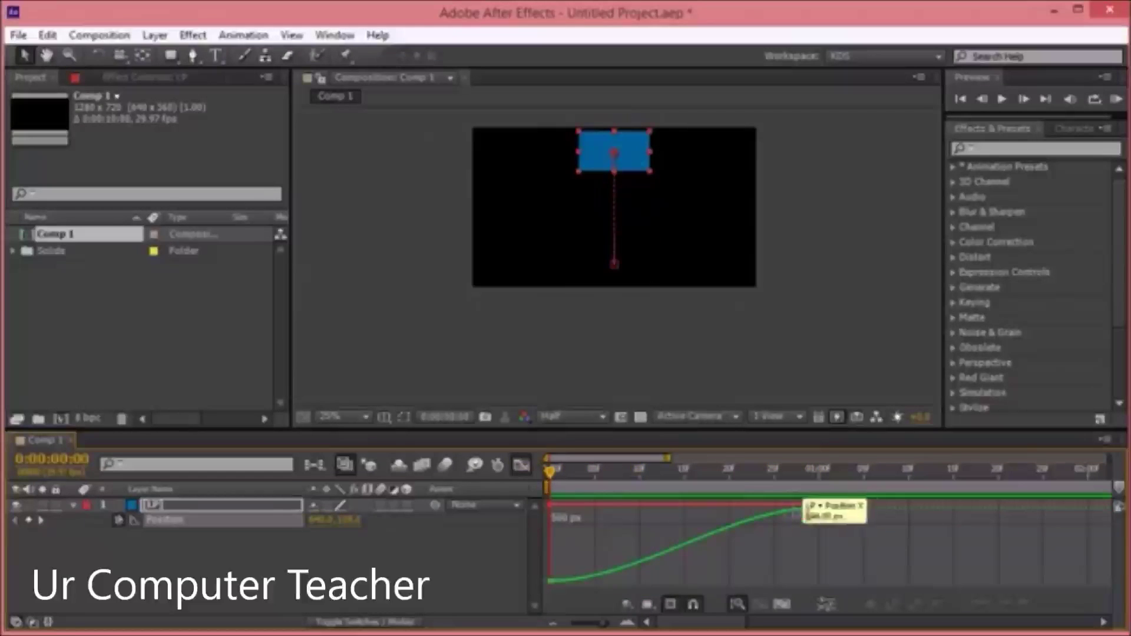
pyautogui.click(818, 508)
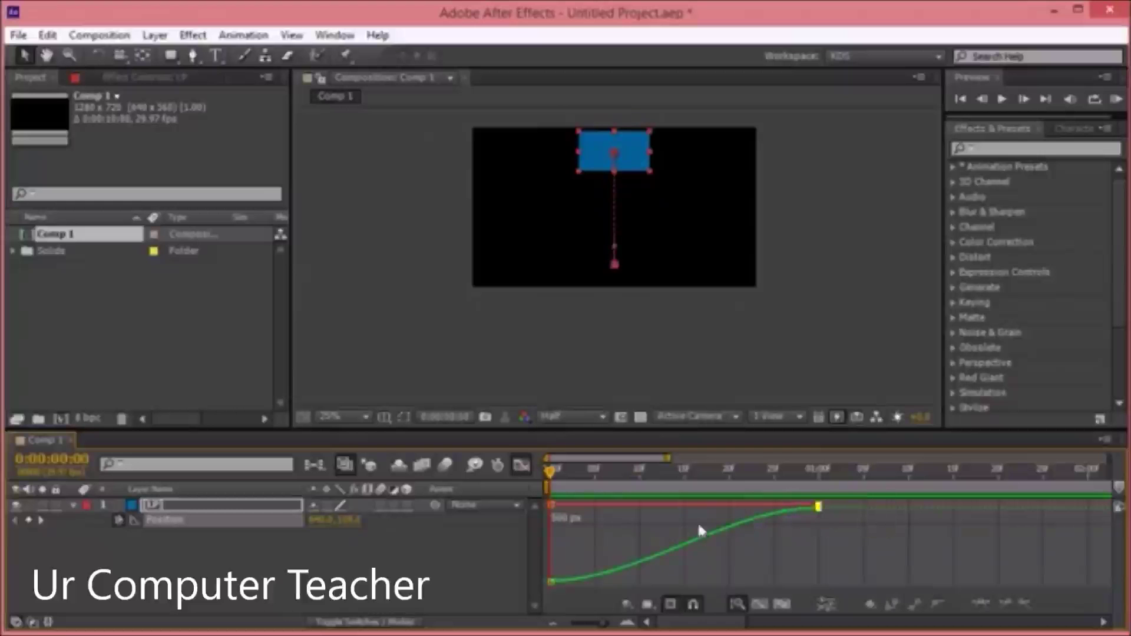
pyautogui.click(521, 466)
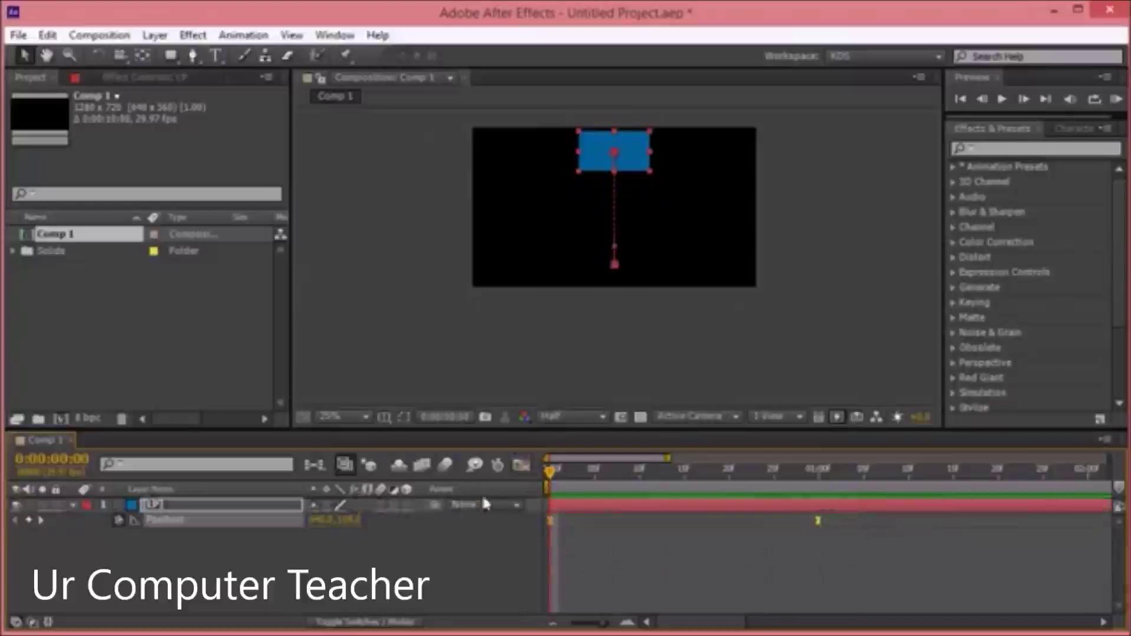
# - Reopen the Graph Editor, switch it to the speed graph, and examine the Position speed curve
pyautogui.click(518, 467)
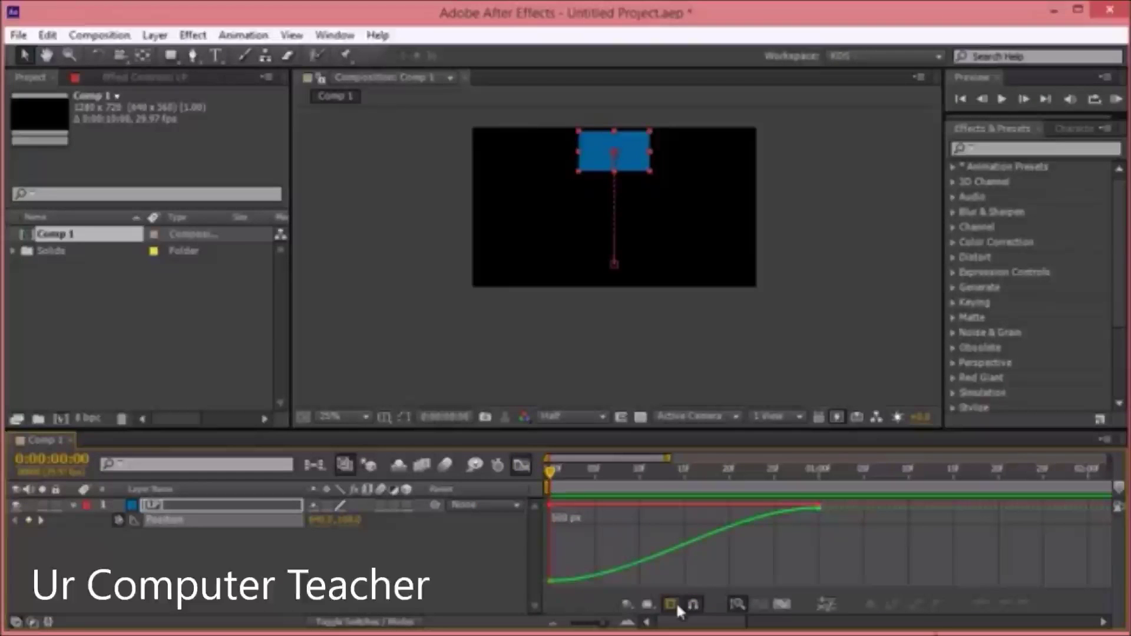
pyautogui.click(649, 605)
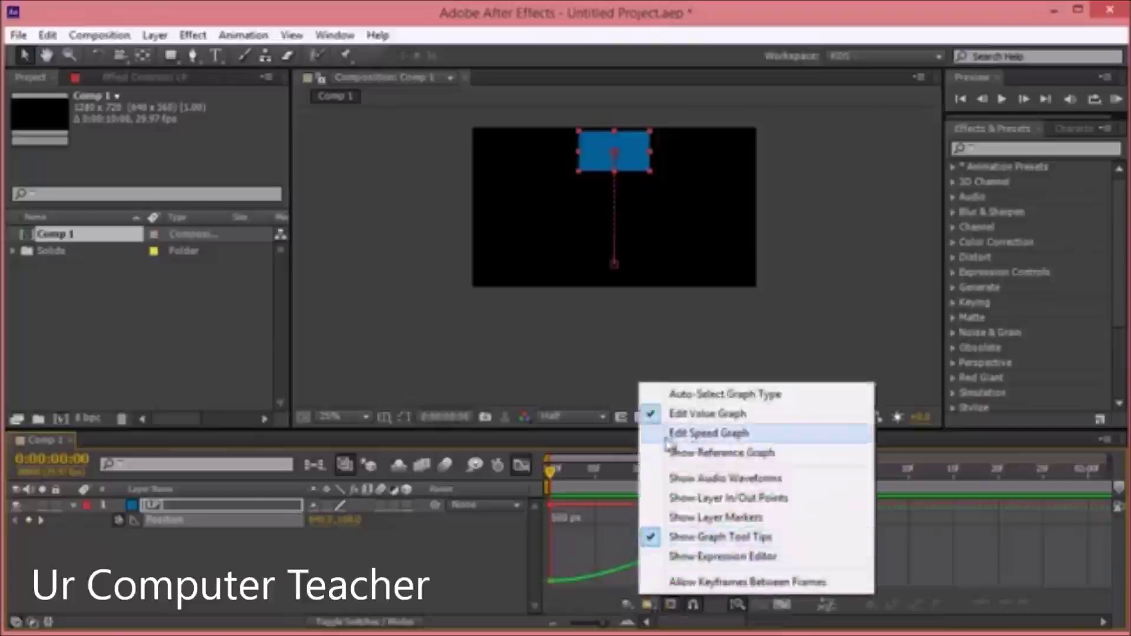
pyautogui.click(713, 440)
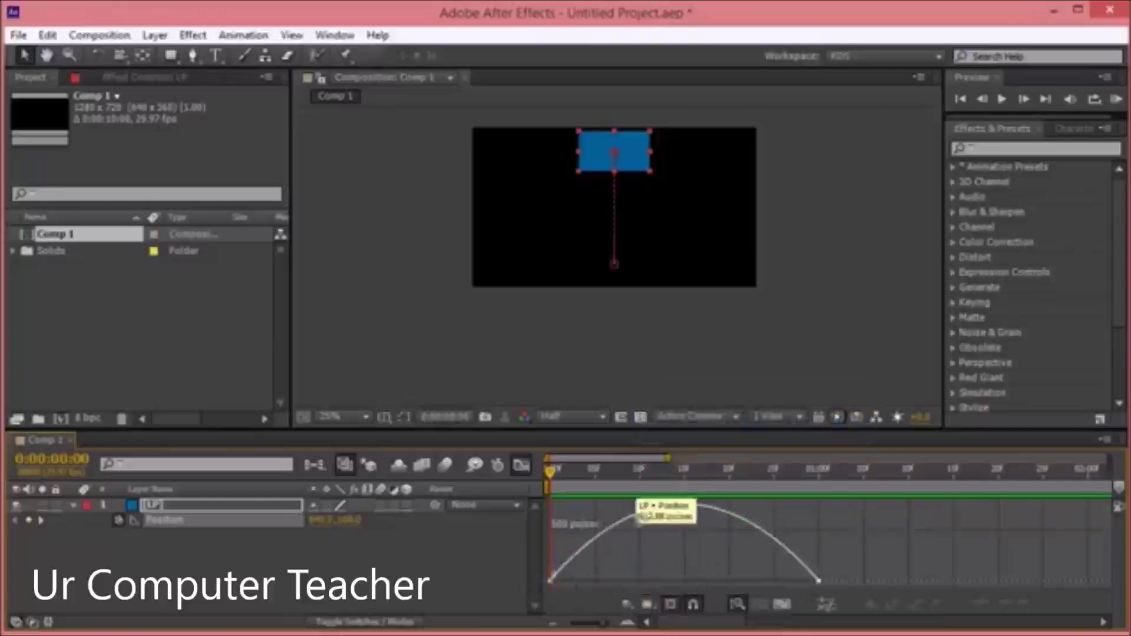
pyautogui.moveTo(746, 531)
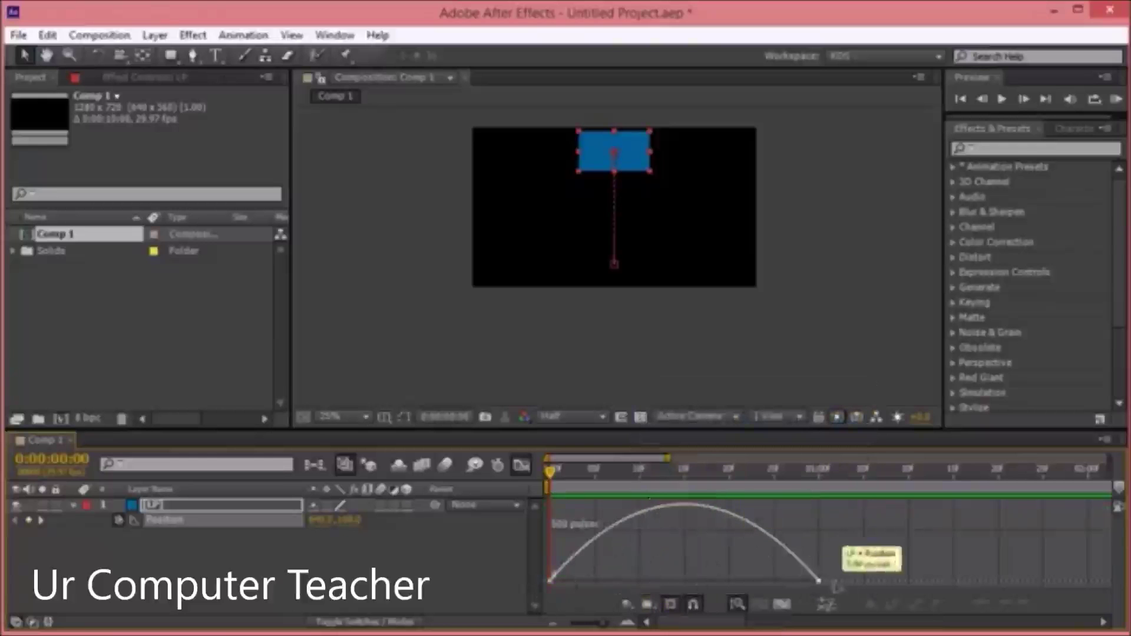
# - Extend the first Position keyframe's outgoing ease handle to about frame 15 on the speed curve and close the Graph Editor
pyautogui.moveTo(852, 501); pyautogui.dragTo(482, 609)
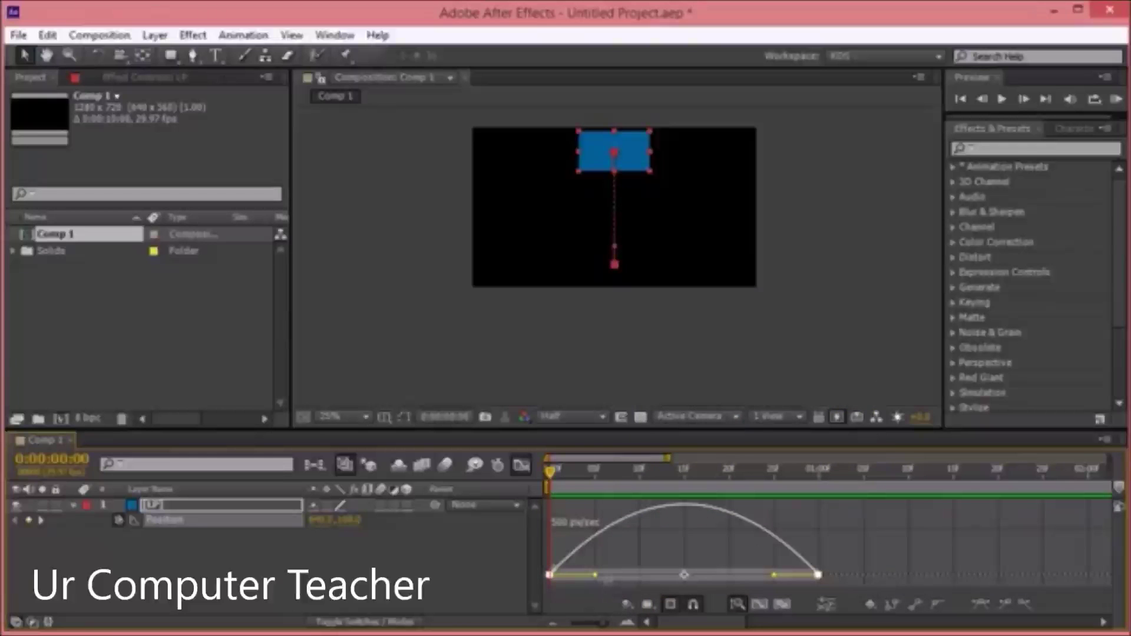
pyautogui.moveTo(595, 575); pyautogui.dragTo(723, 577)
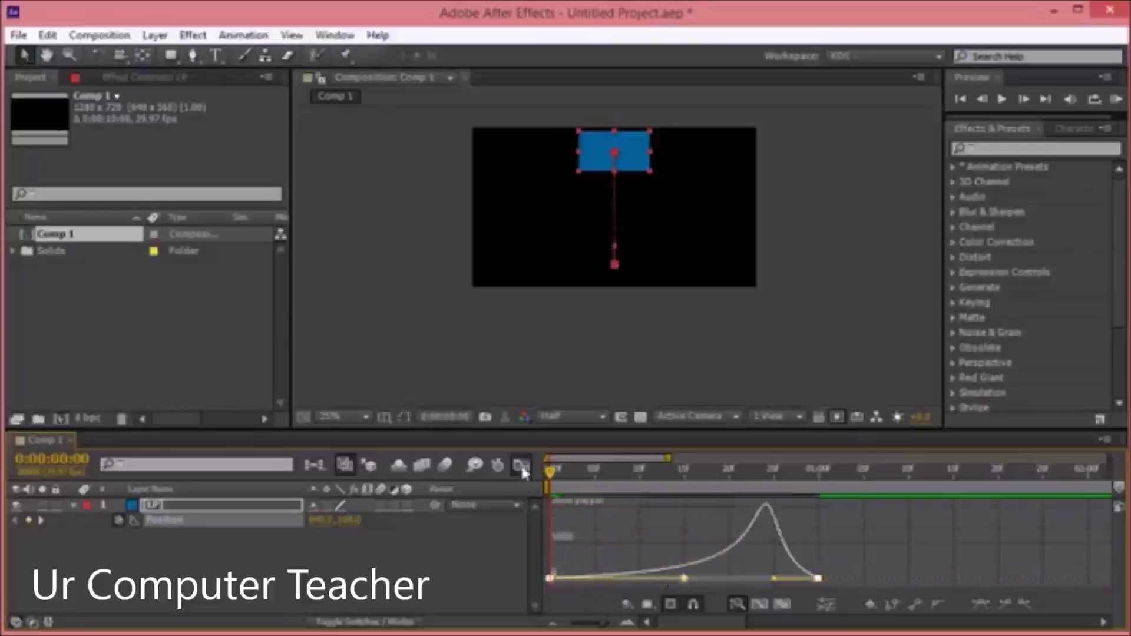
pyautogui.click(521, 466)
# - Preview the reshaped movement repeatedly and scrub the current time between the two Position keyframes to compare the speed
pyautogui.press('space')
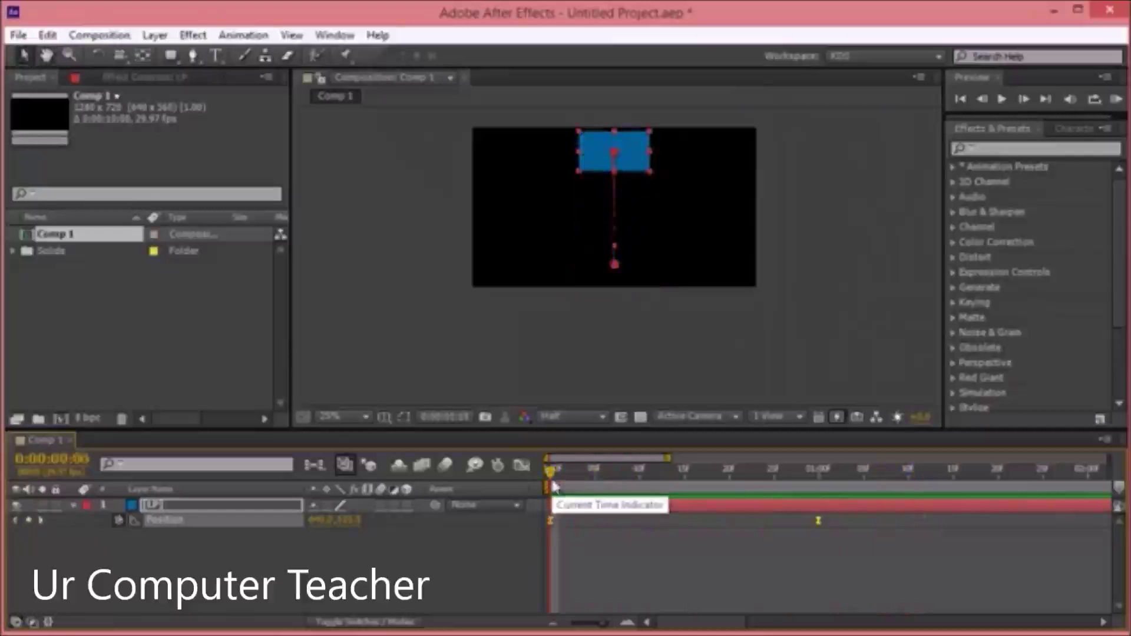
pyautogui.click(799, 471)
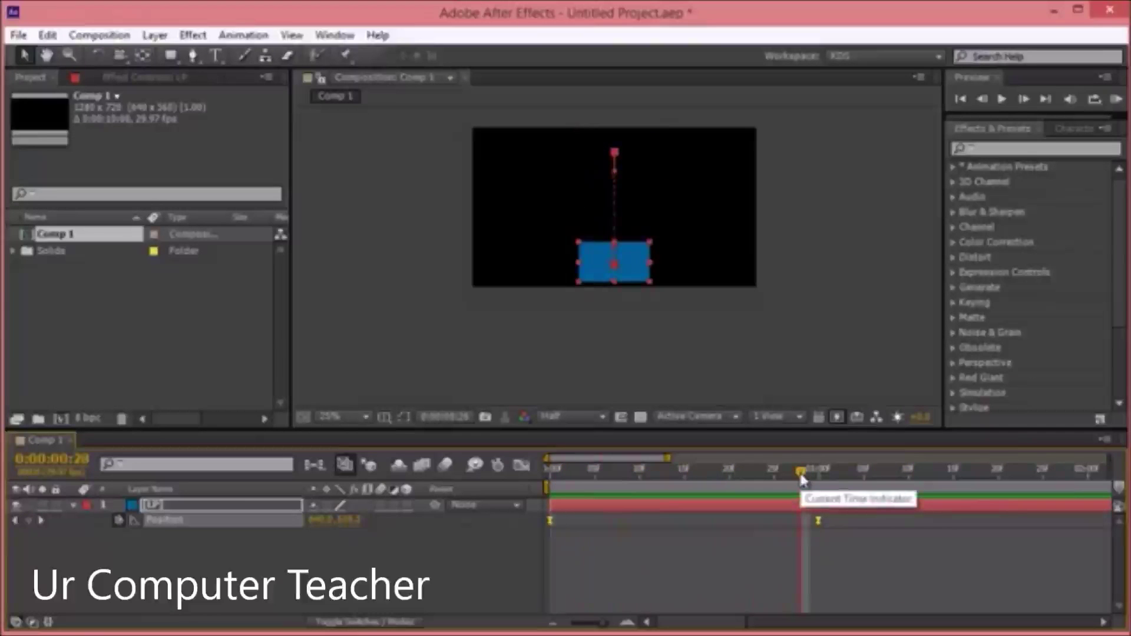
pyautogui.moveTo(803, 471); pyautogui.dragTo(551, 481)
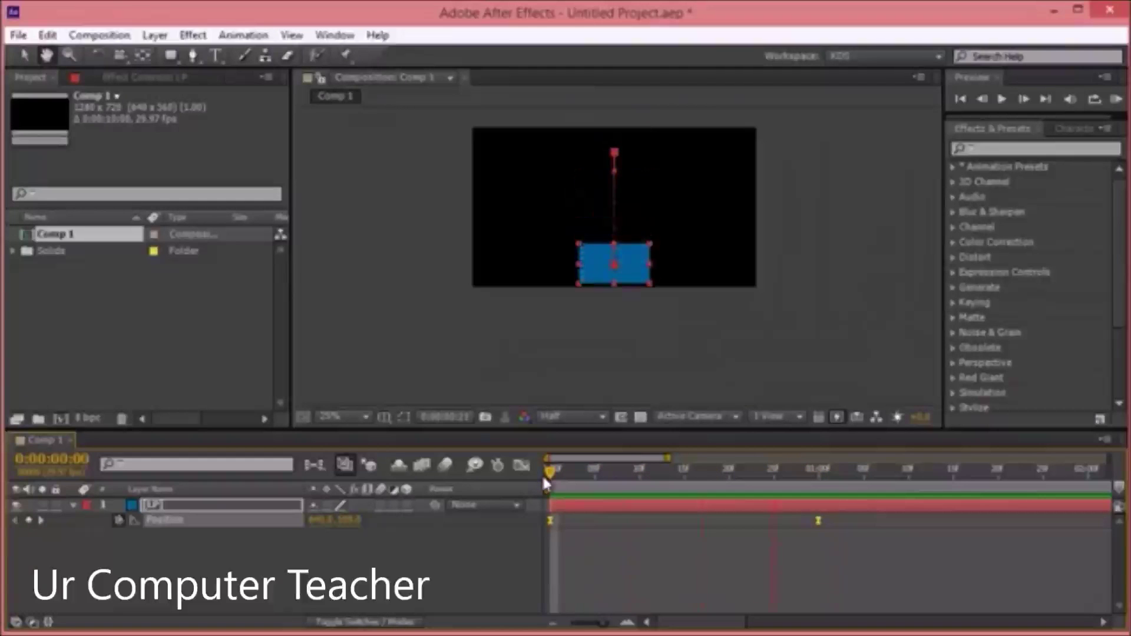
pyautogui.click(561, 480)
pyautogui.press('space')
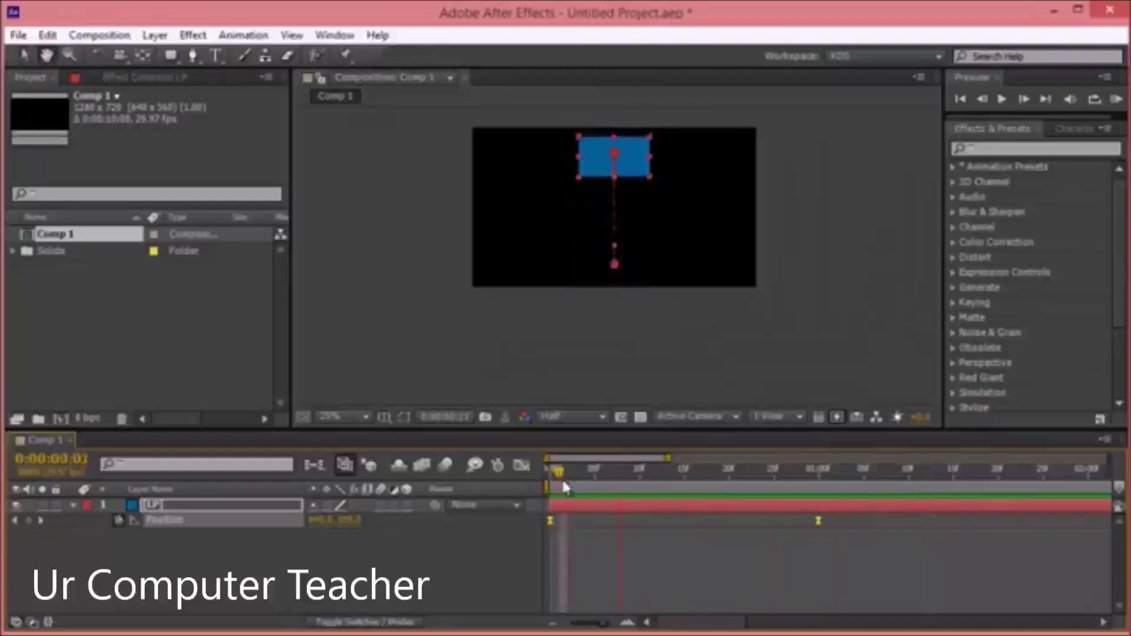
pyautogui.click(586, 483)
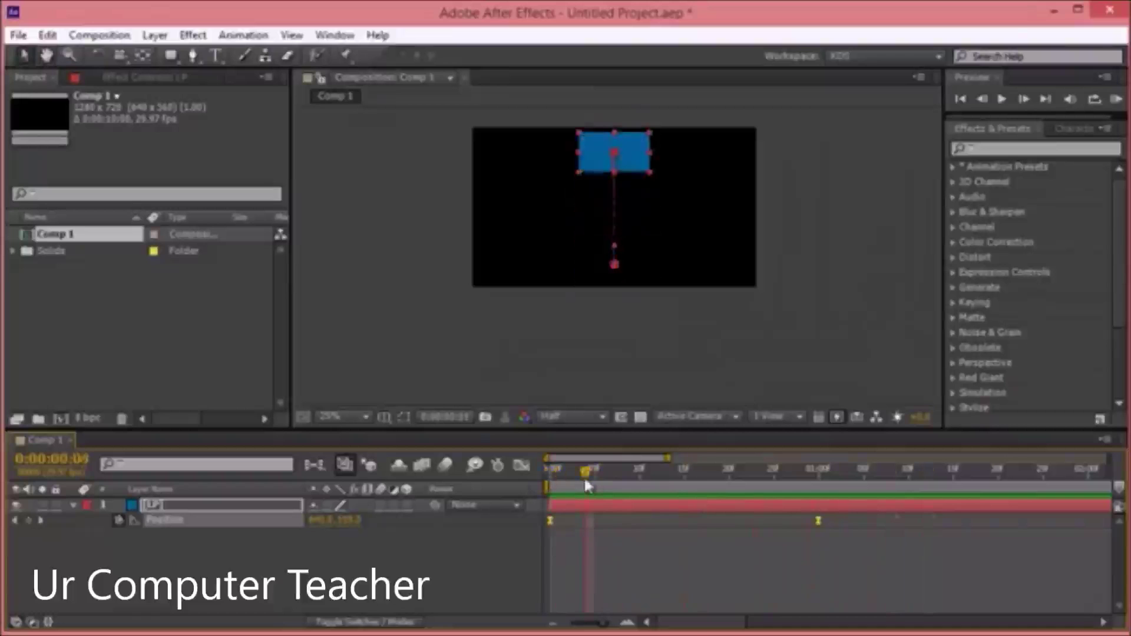